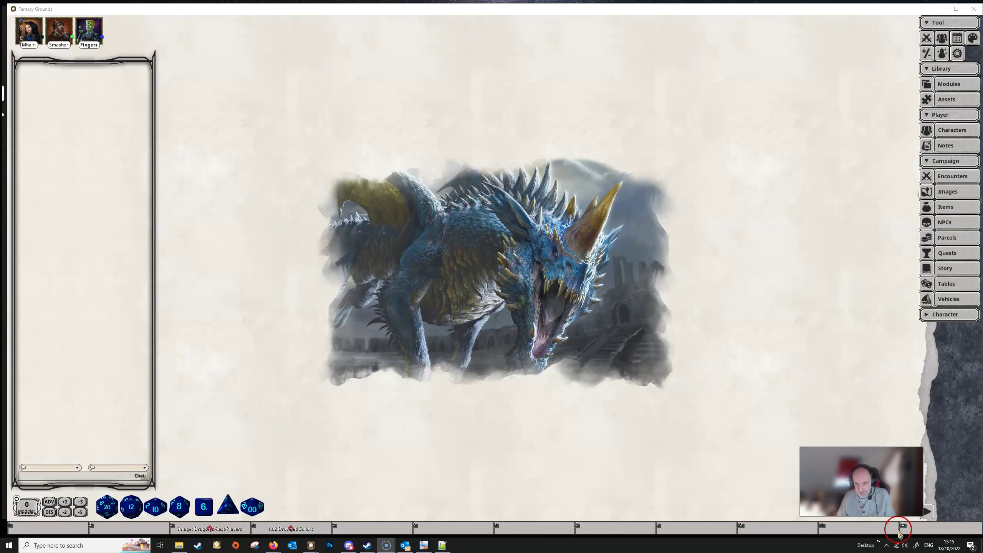
Browse the hotkey banks: bank 5, then the Ctrl and Alt hotkey sets
click(510, 528)
scroll(511, 529, down, 4)
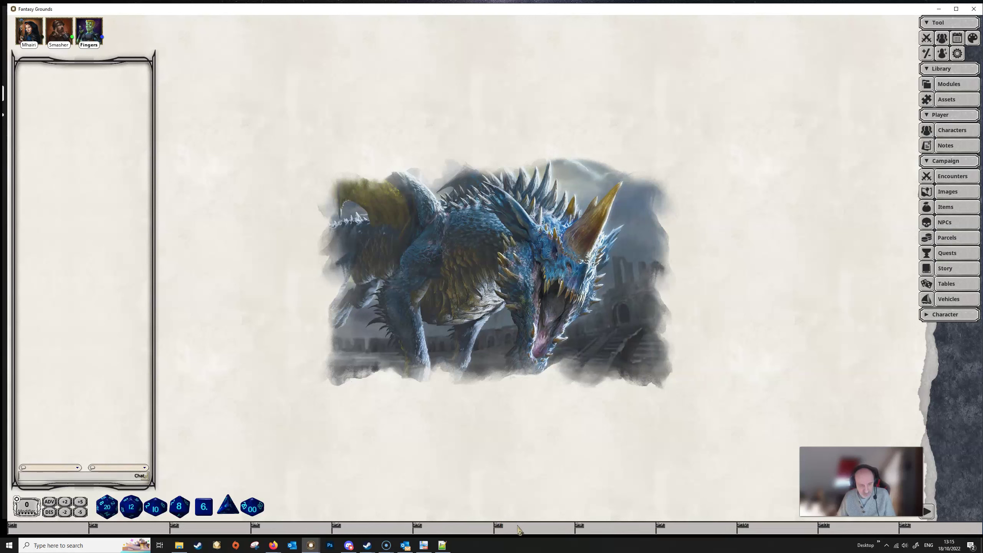
key(ctrl)
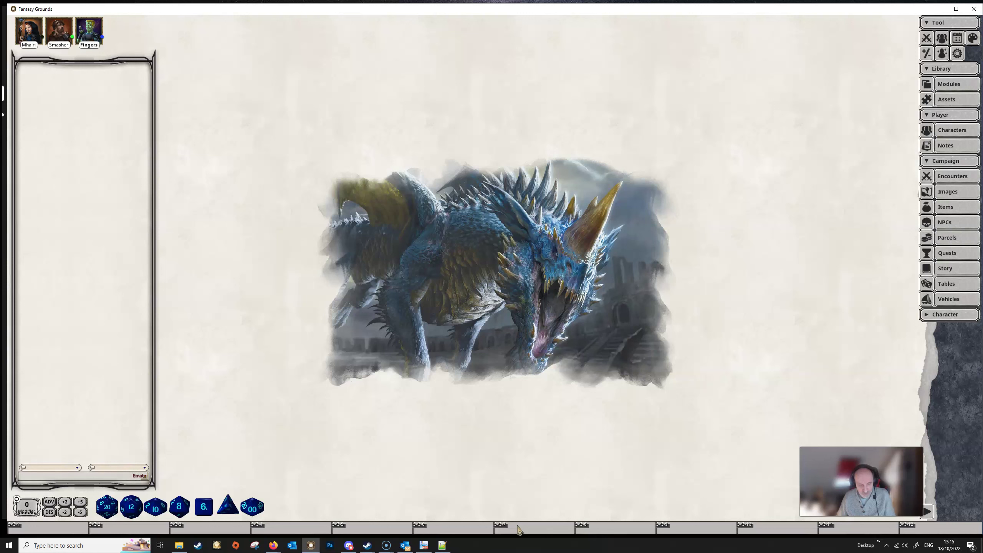
key(alt)
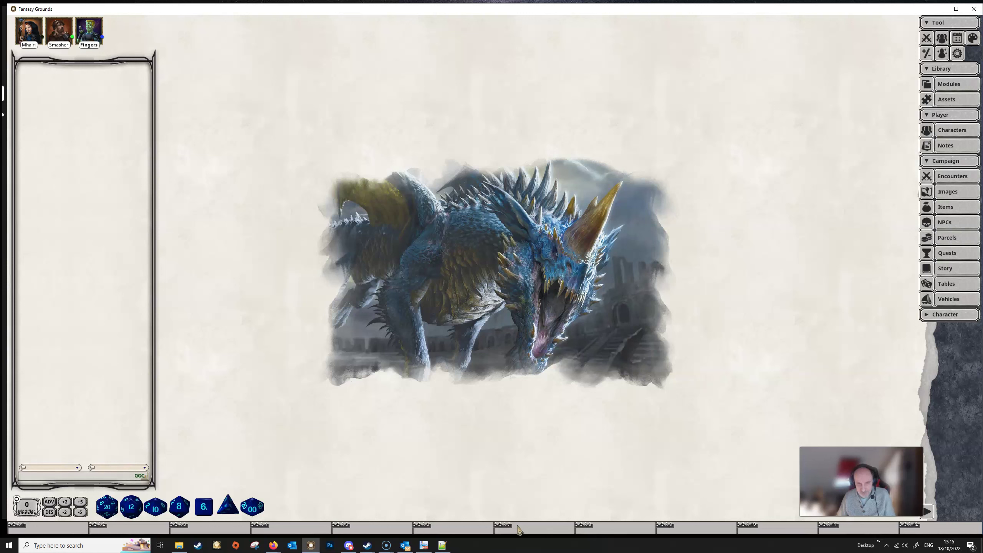
scroll(519, 530, up, 4)
Return to hotkey bank 1 and add an Items list shortcut to the hotkey bar
click(507, 463)
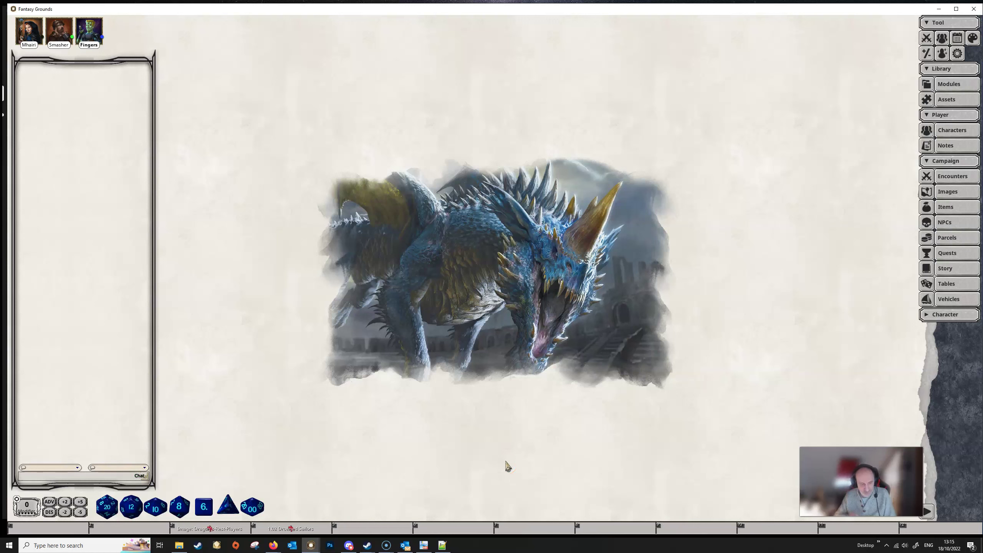
mouse_move(507, 466)
mouse_down()
mouse_move(534, 484)
mouse_move(440, 375)
mouse_move(539, 414)
mouse_move(233, 121)
mouse_move(388, 461)
mouse_move(388, 523)
mouse_move(289, 528)
mouse_move(356, 534)
mouse_up()
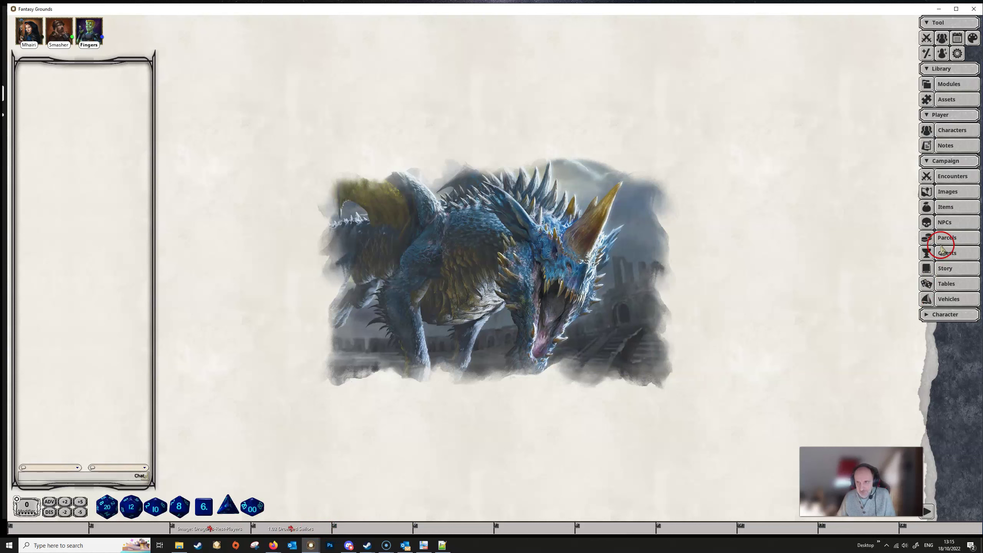
drag(946, 209, 446, 529)
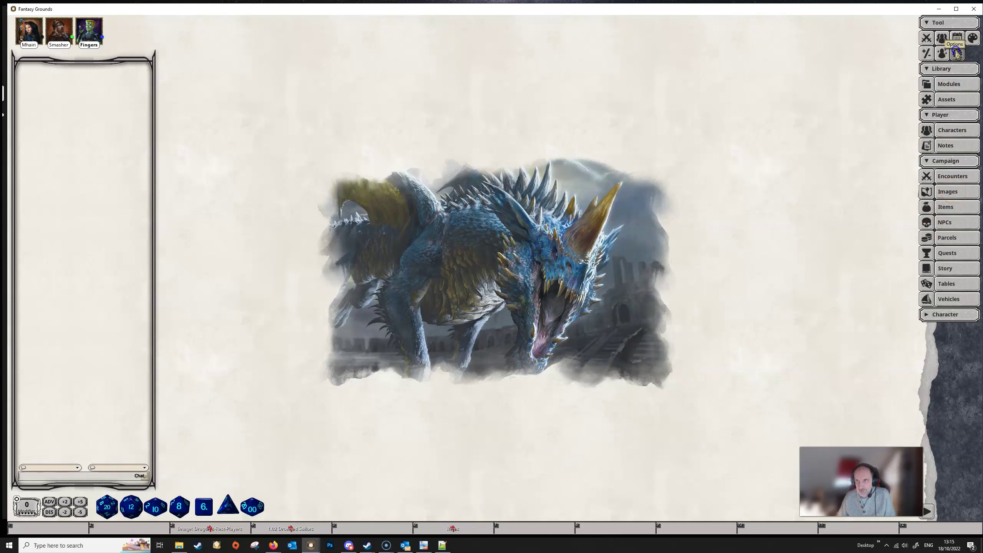
Add an Options hotkey in slot 7, plus 'Show GM rolls' Off and On hotkeys
drag(525, 530, 526, 529)
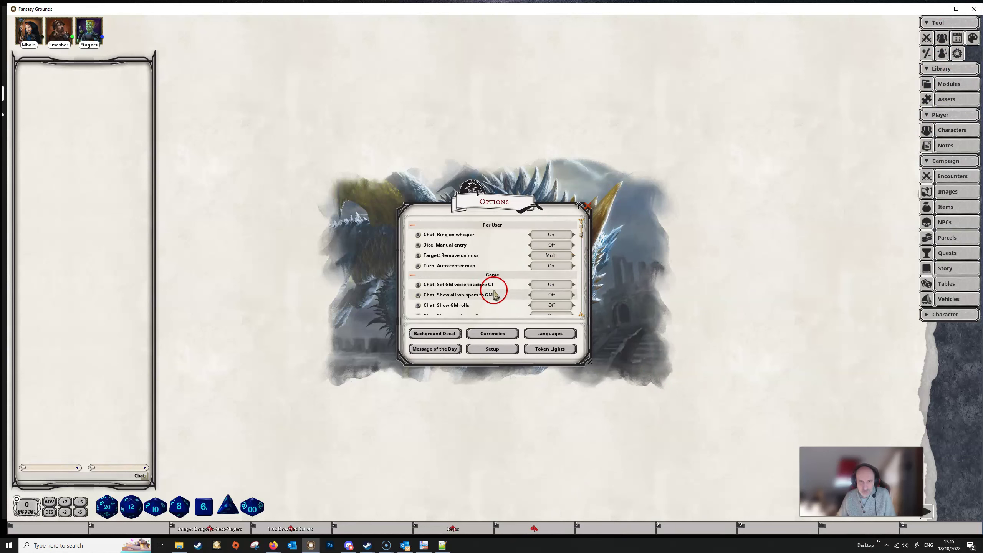
scroll(480, 291, down, 2)
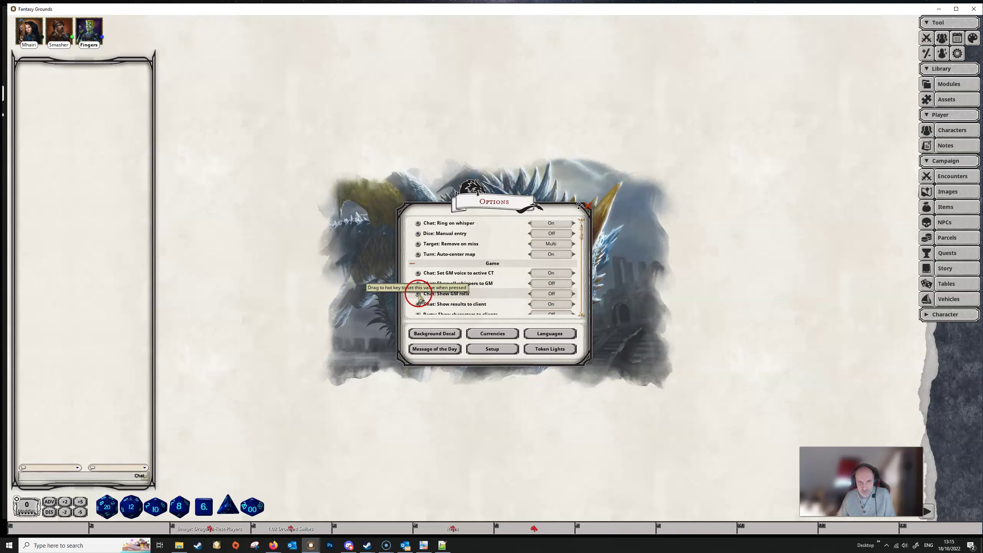
drag(601, 528, 602, 531)
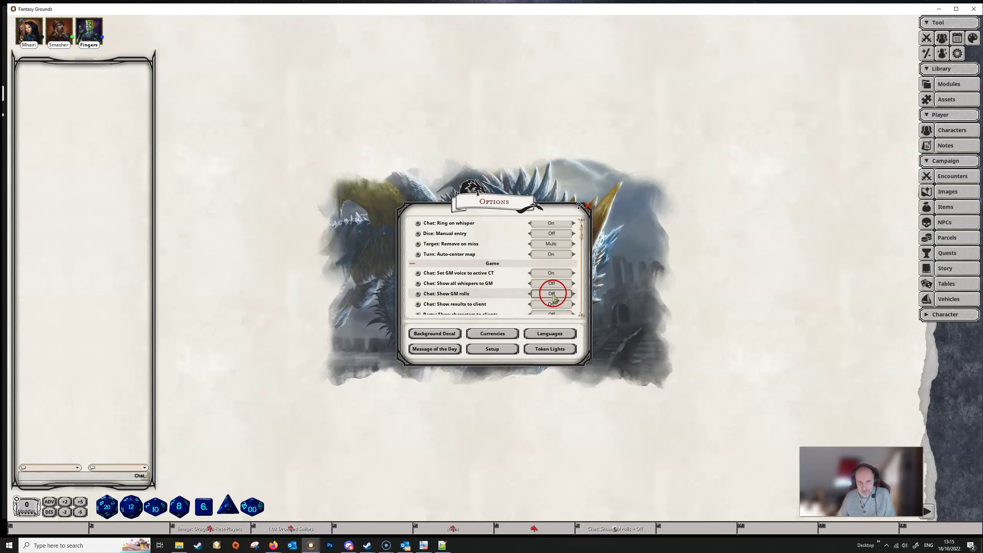
click(554, 298)
drag(418, 294, 689, 532)
Test the Show GM rolls Off/On hotkeys several times, ending with the option On
click(617, 529)
click(691, 530)
click(617, 530)
click(696, 530)
click(616, 529)
click(691, 529)
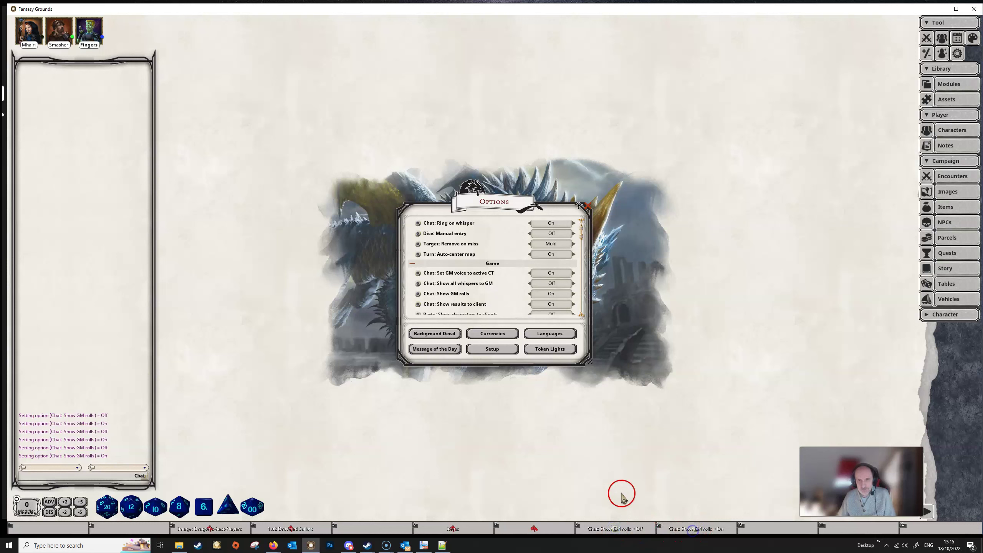
click(638, 517)
mouse_move(648, 510)
mouse_down()
mouse_move(259, 507)
mouse_move(48, 527)
mouse_up()
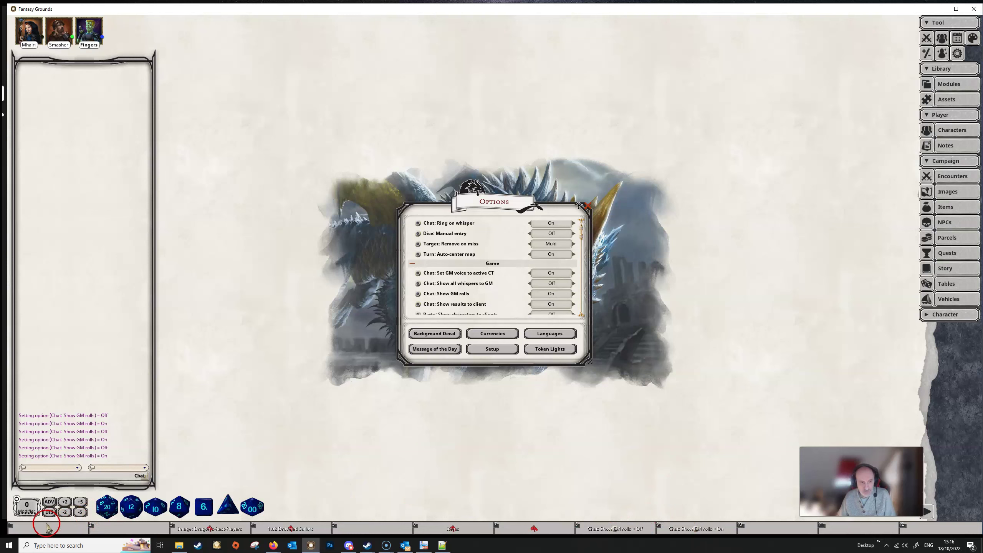
key(alt+Tab)
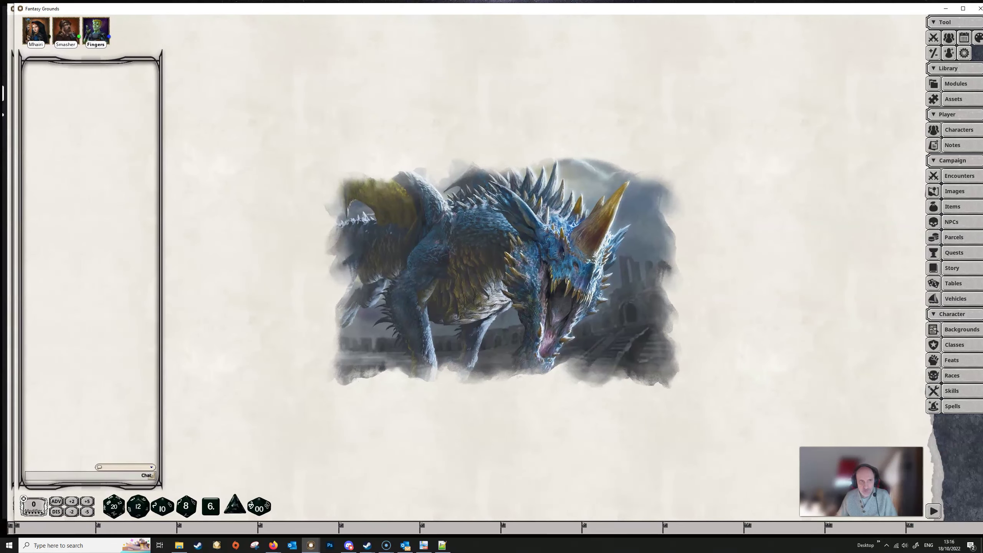
Switch to speaking as Smasher and show the Actions tab of his character sheet
click(110, 43)
click(67, 34)
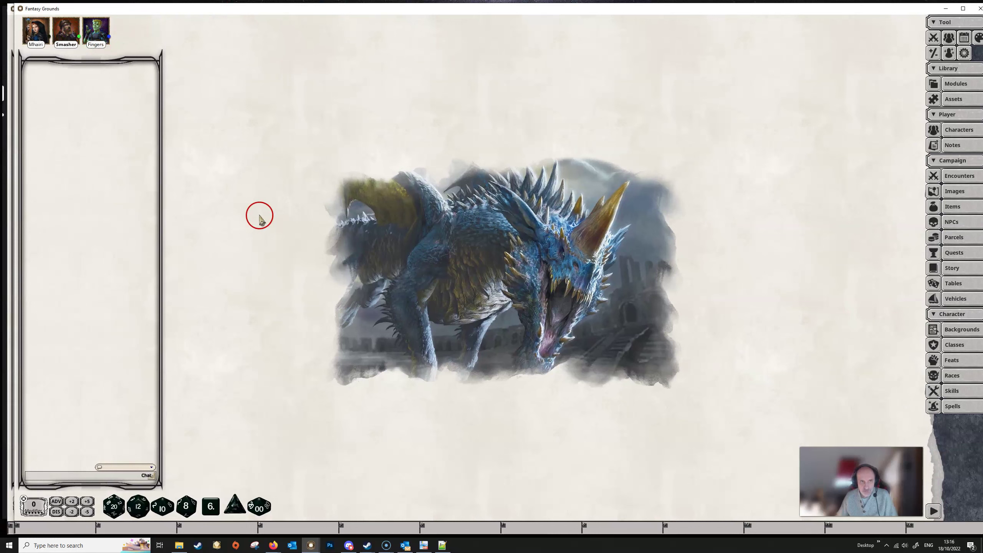
double_click(75, 37)
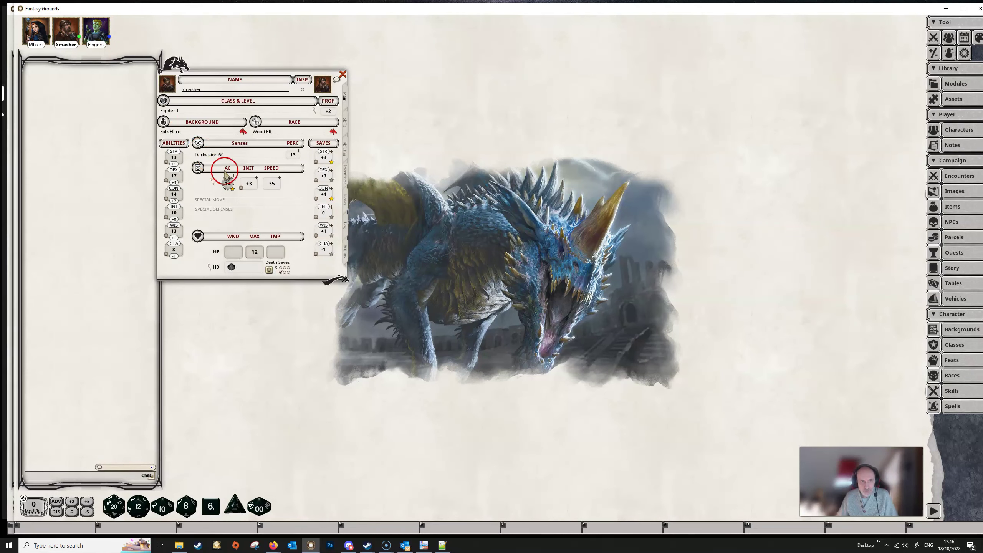
drag(257, 62, 323, 64)
drag(403, 273, 403, 272)
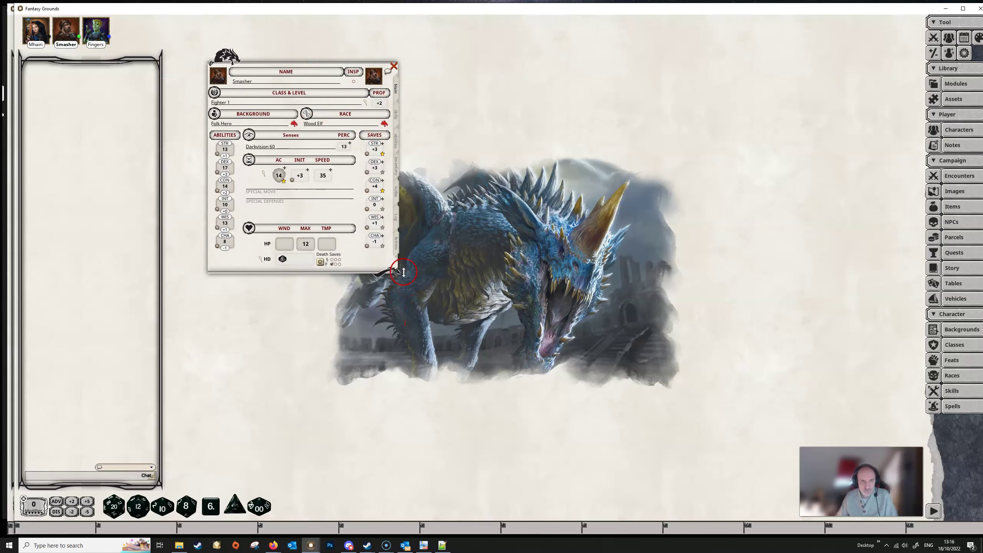
click(396, 245)
Put the Greatsword attack and damage on hotkeys and roll both
drag(316, 104, 451, 530)
drag(347, 104, 518, 526)
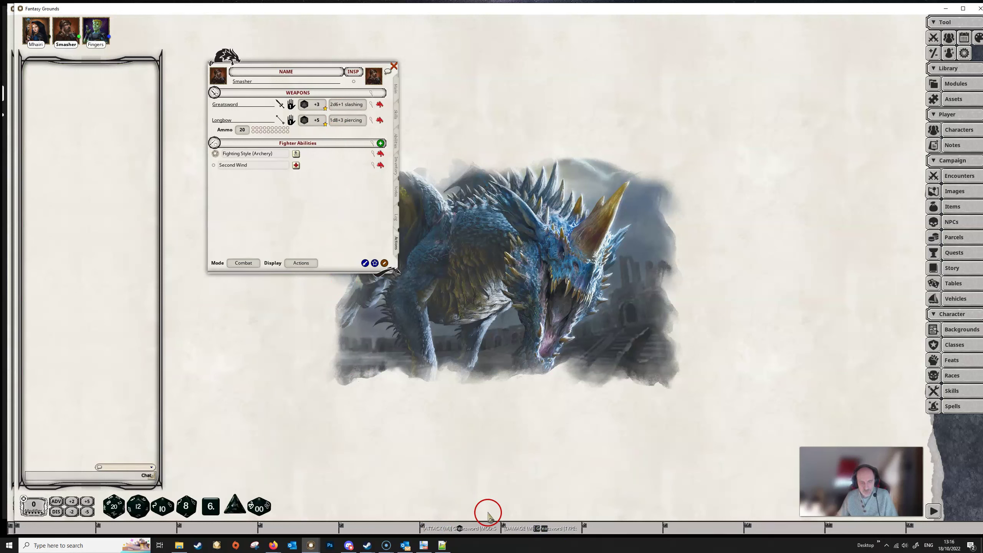
click(461, 526)
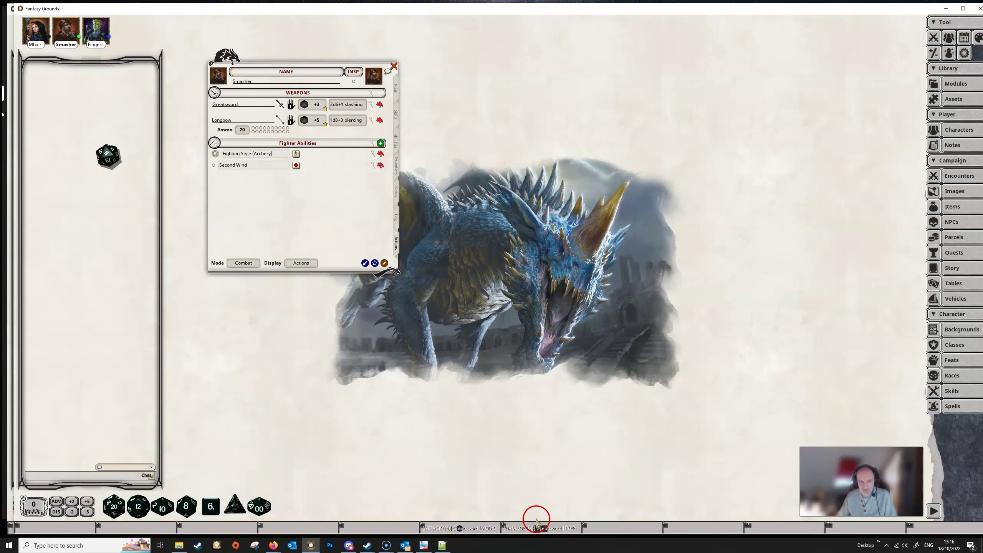
click(537, 527)
Put the Longbow attack on a hotkey and roll it three times
drag(315, 120, 624, 528)
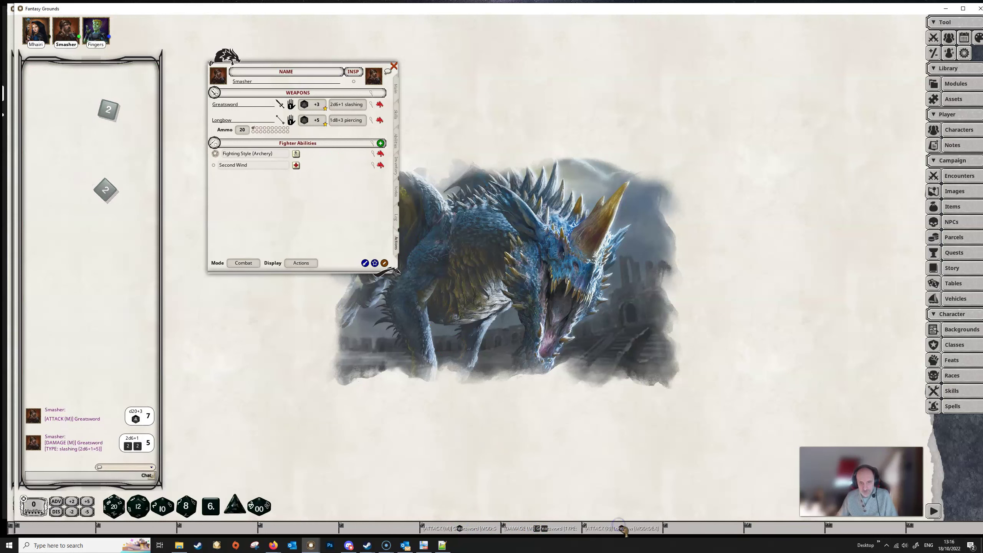
click(624, 528)
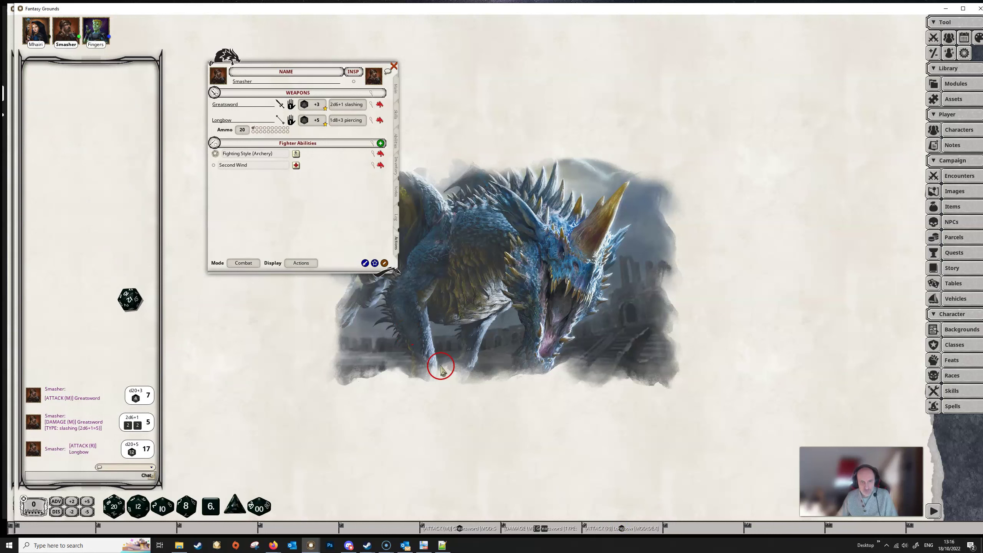
click(613, 524)
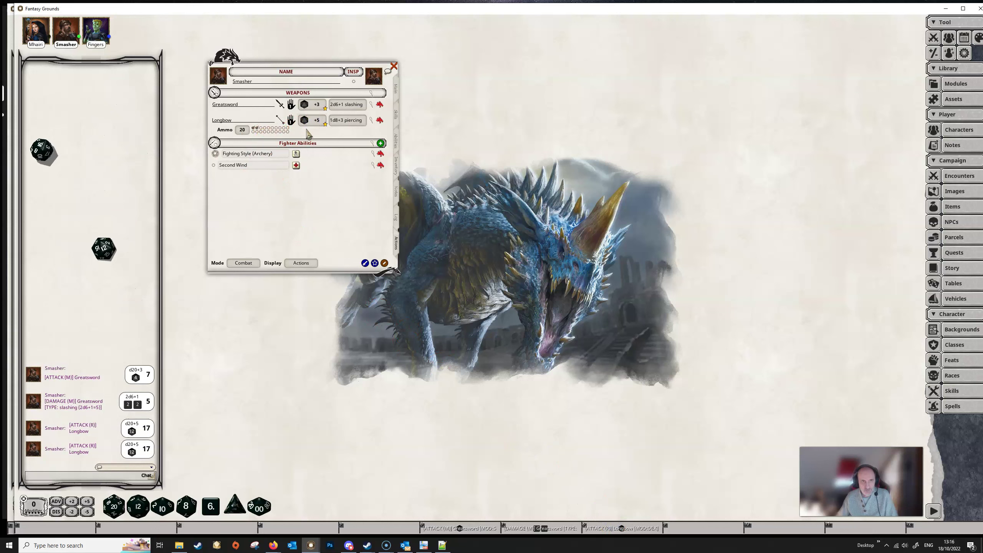
click(296, 154)
click(33, 516)
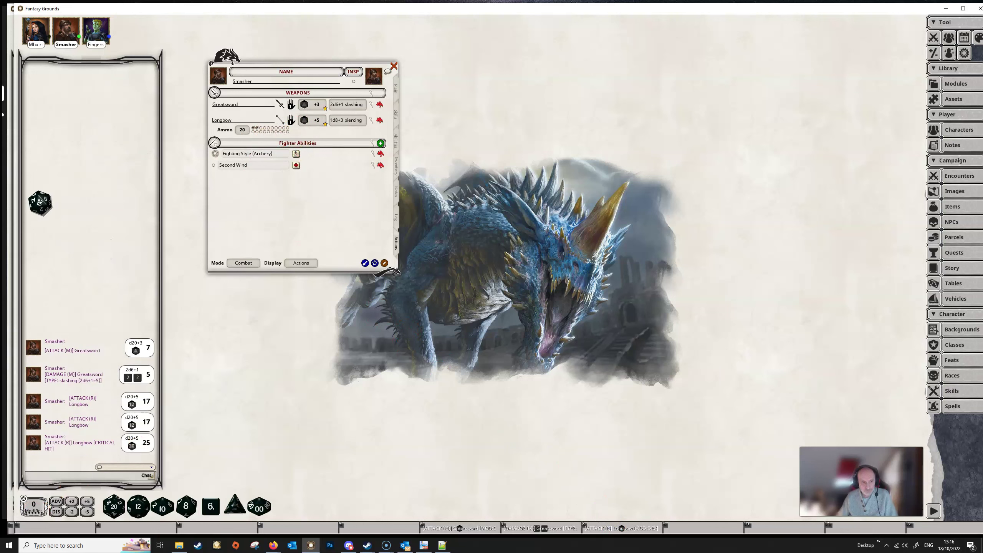
click(122, 473)
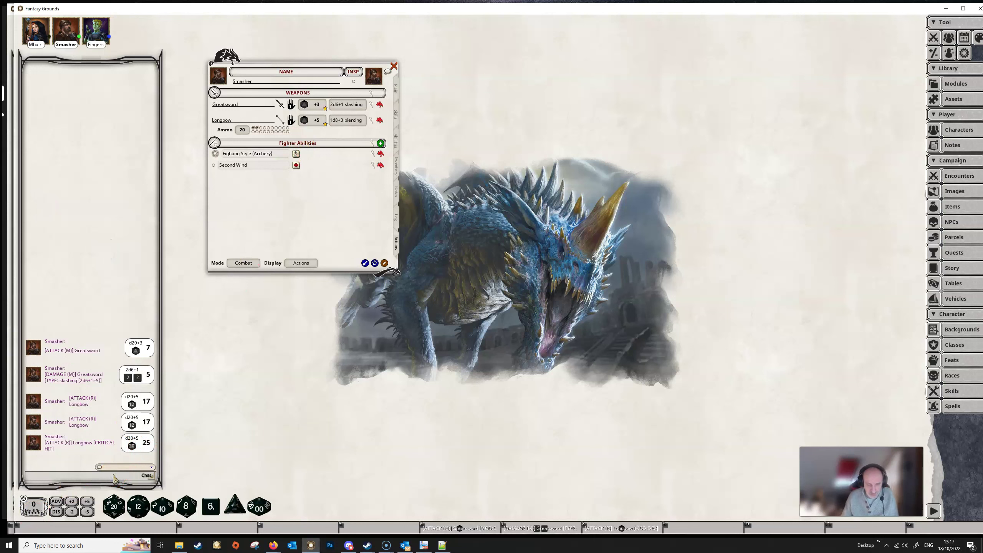
Make a 1d6 roll hotkey from the chat command and roll it twice
text(/roll 1d6)
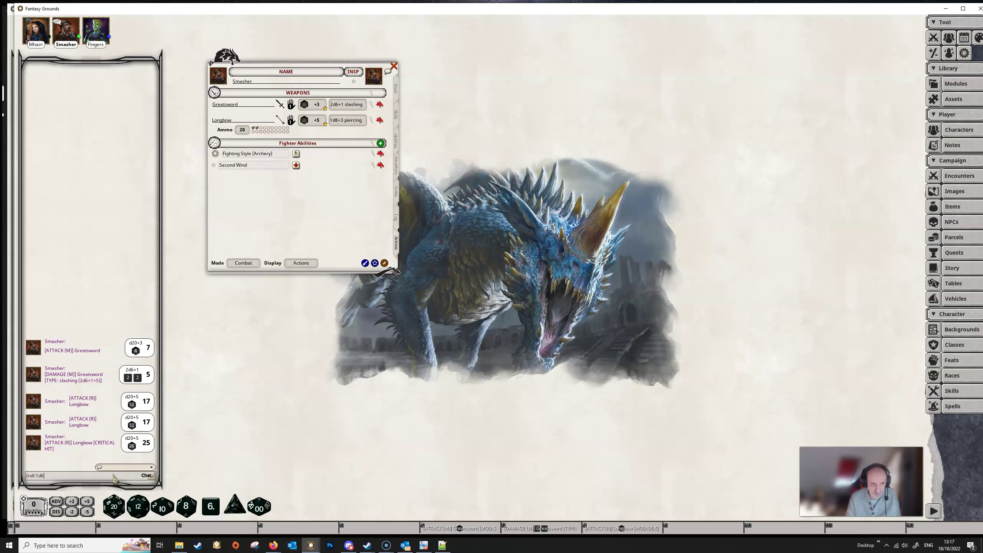
drag(114, 479, 692, 530)
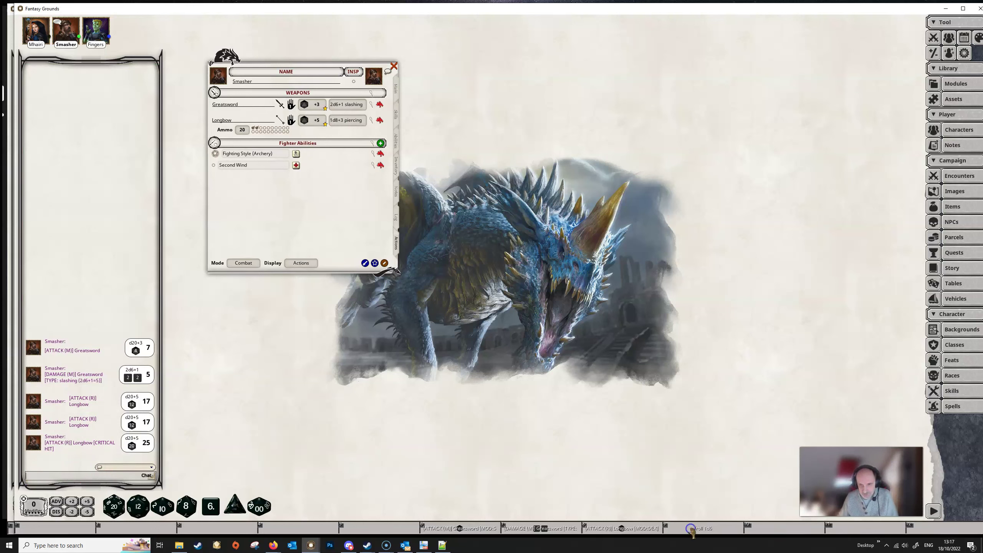
click(698, 530)
click(700, 528)
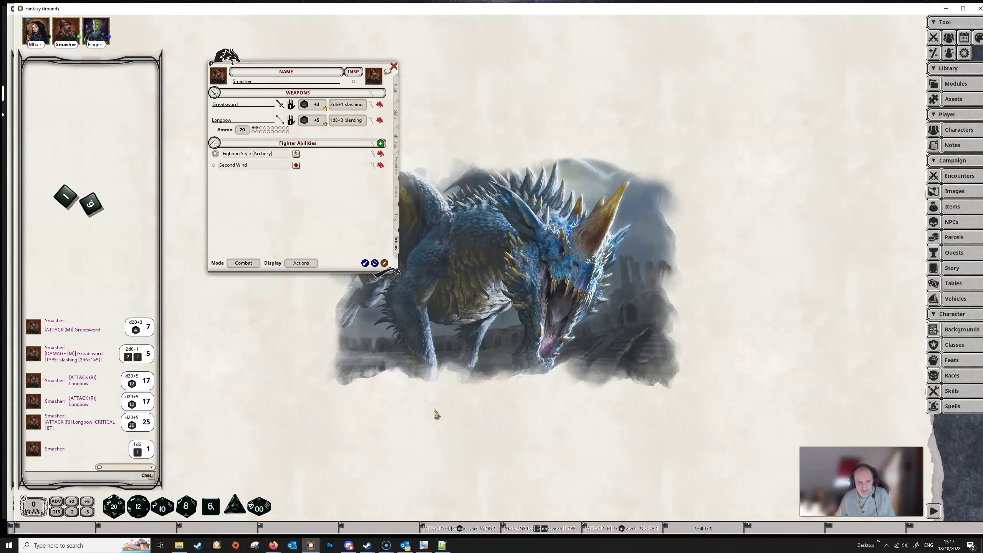
Switch to the GM's Fantasy Grounds session window
click(417, 406)
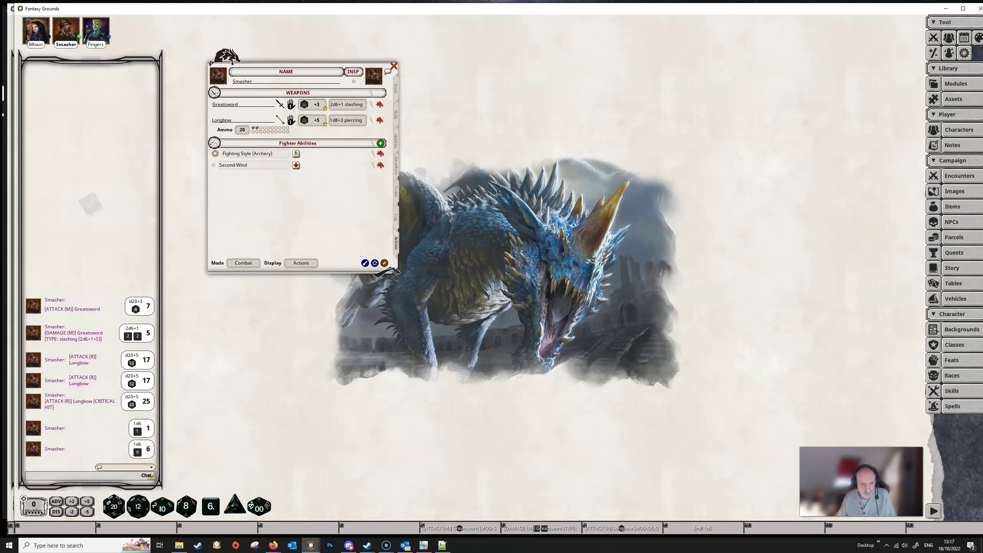
click(674, 8)
key(alt+Tab)
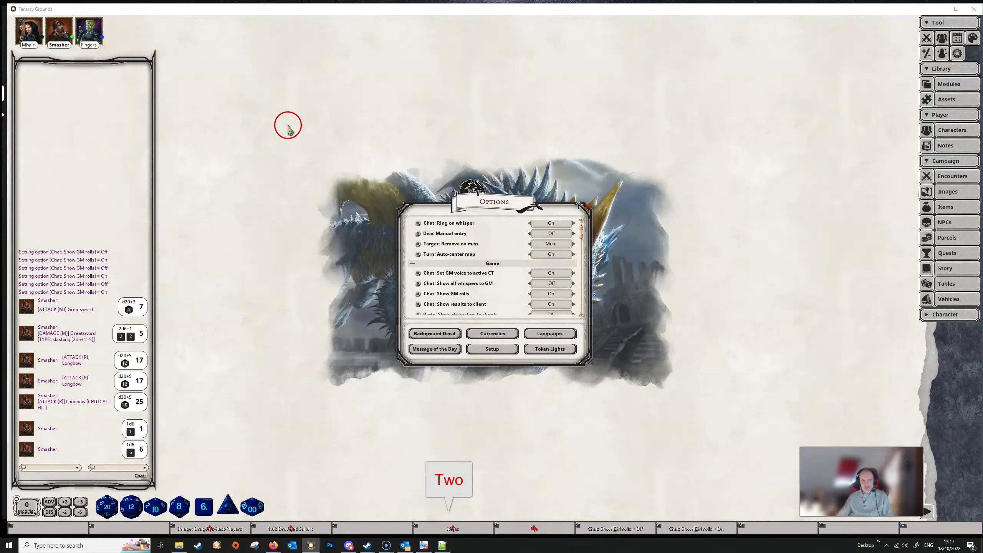
Close the game options and bring up the combat tracker, moved up and right
click(589, 204)
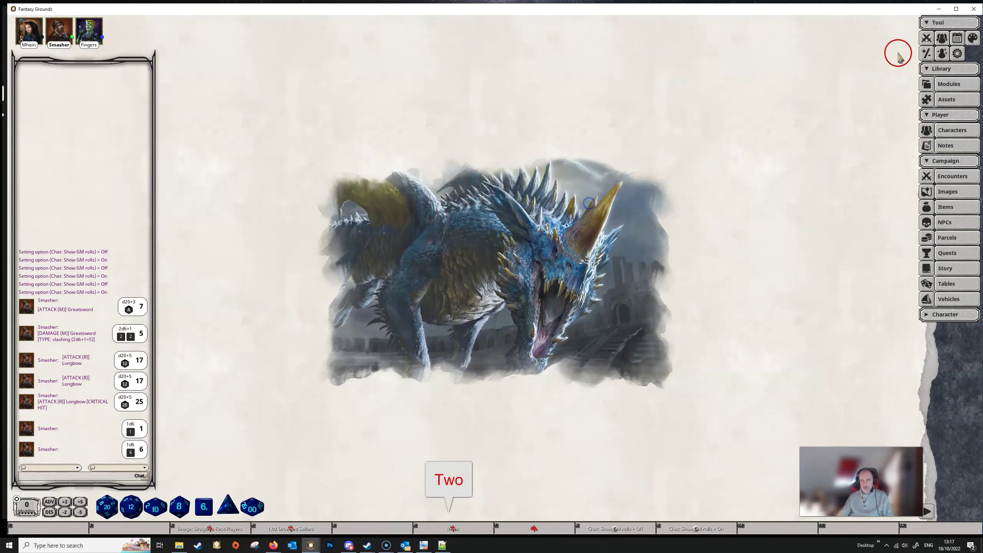
click(927, 38)
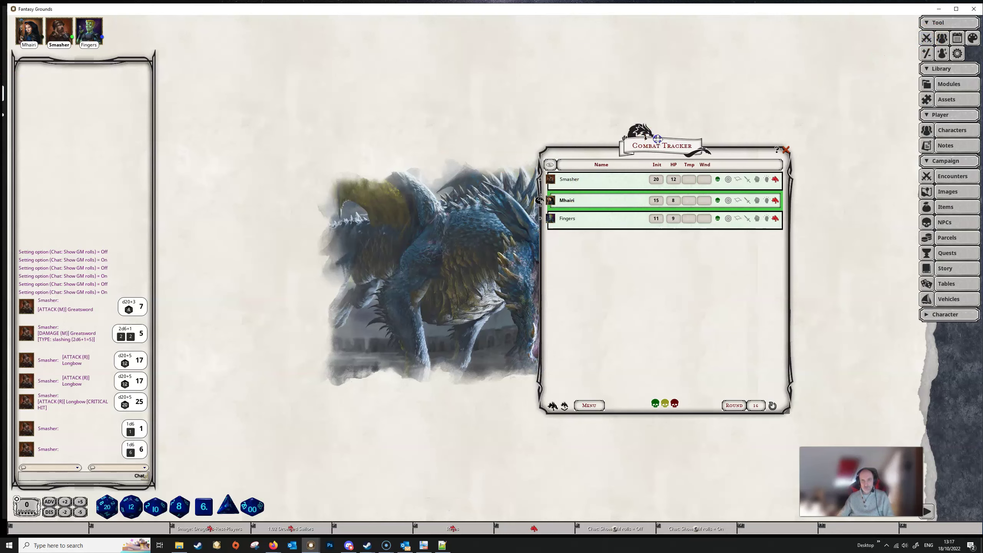
drag(651, 151, 715, 104)
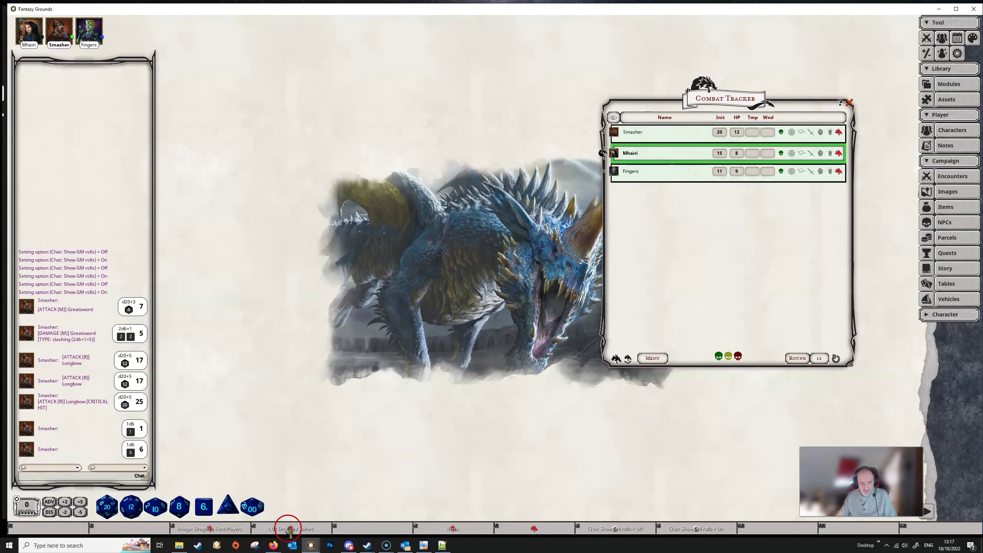
Open the Dragon's-Rest-Players map and place the Friend faction tokens on it
click(217, 528)
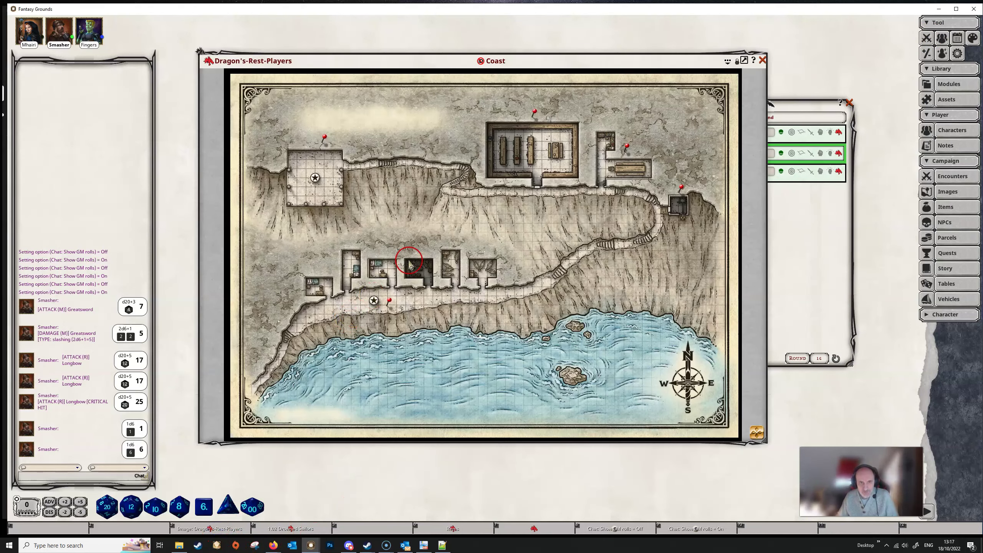
drag(584, 58, 528, 67)
drag(726, 98, 793, 51)
click(787, 85)
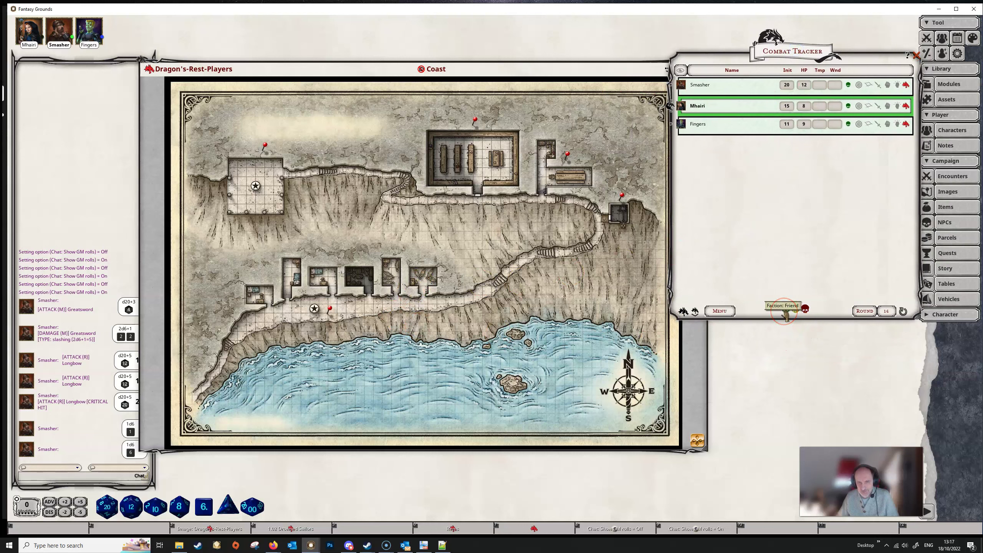
drag(786, 315, 286, 320)
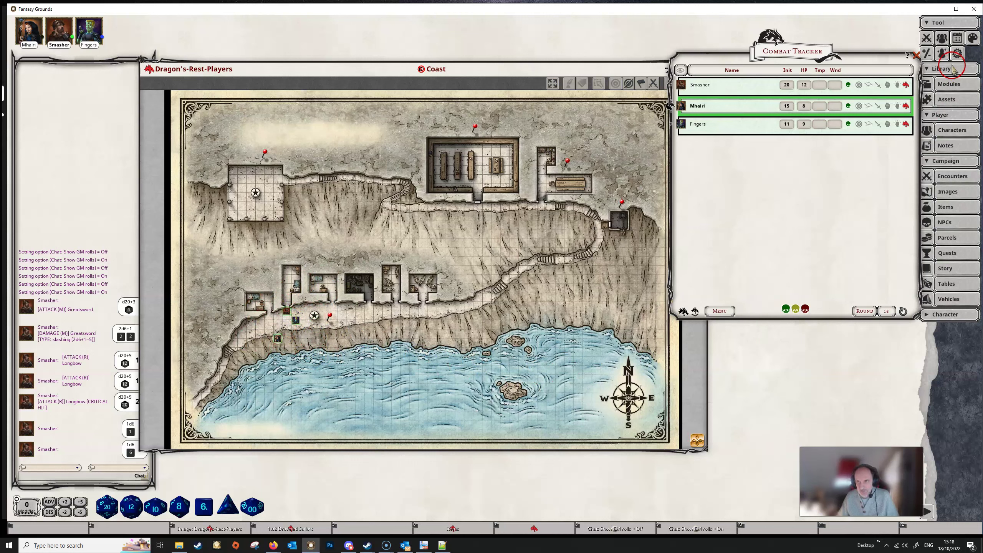
Review the party sheet's inventory and watch order, placing the formation on the map
click(943, 40)
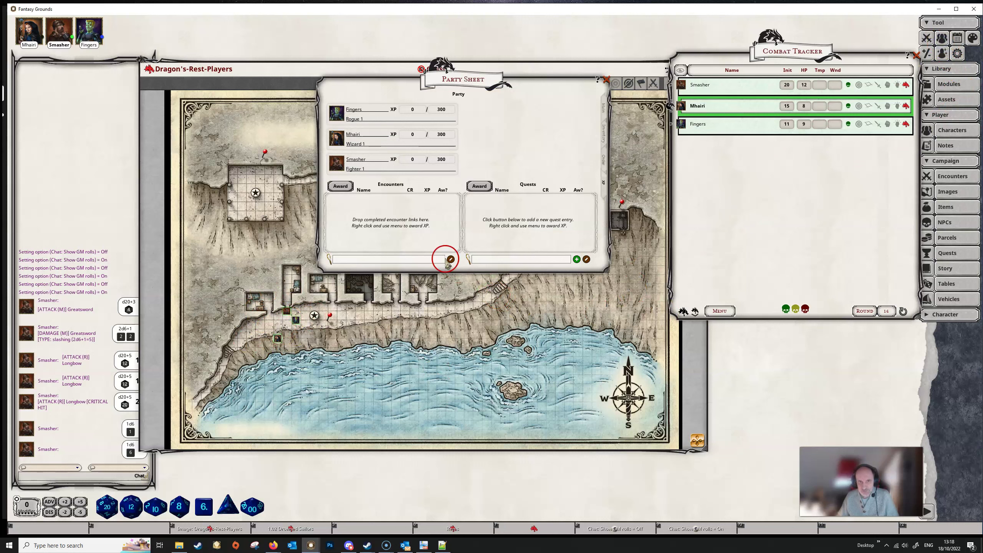
click(603, 131)
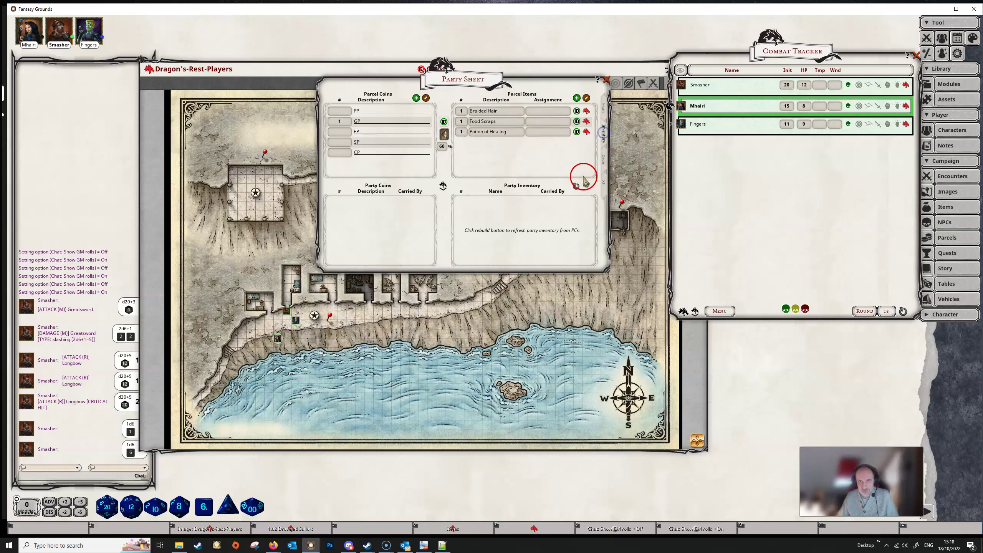
click(604, 158)
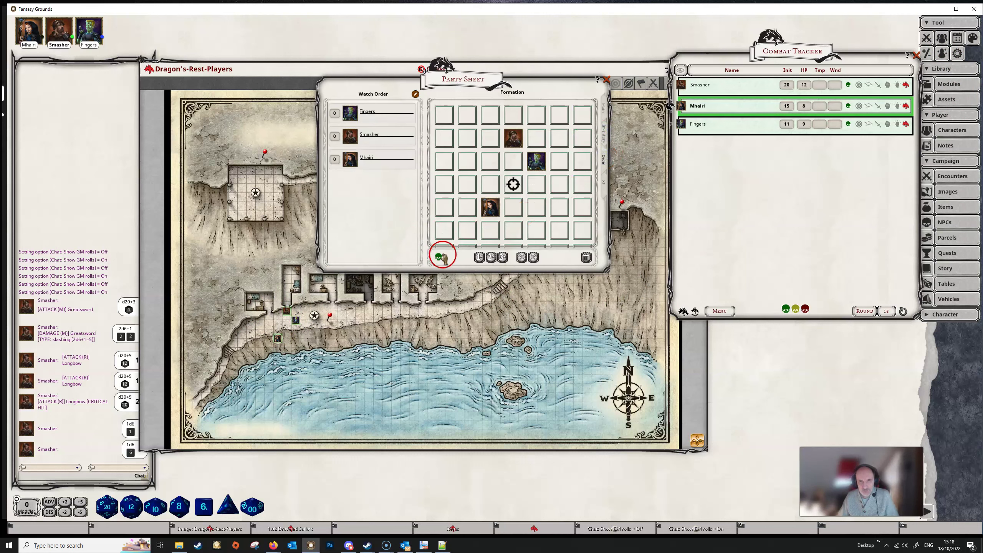
drag(439, 259, 605, 82)
Close the party sheet and show the NPC list beside the combat tracker
click(606, 82)
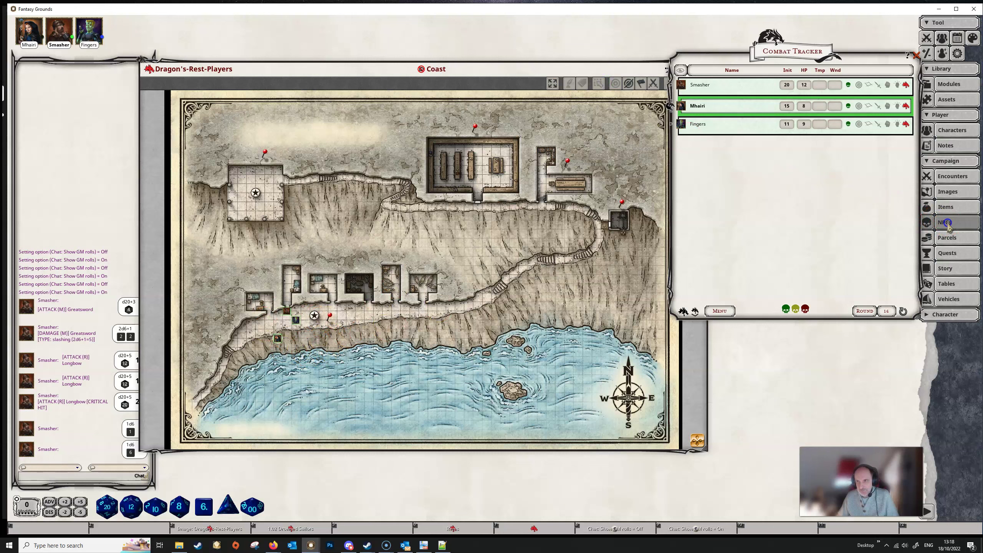
click(945, 222)
drag(772, 124, 656, 239)
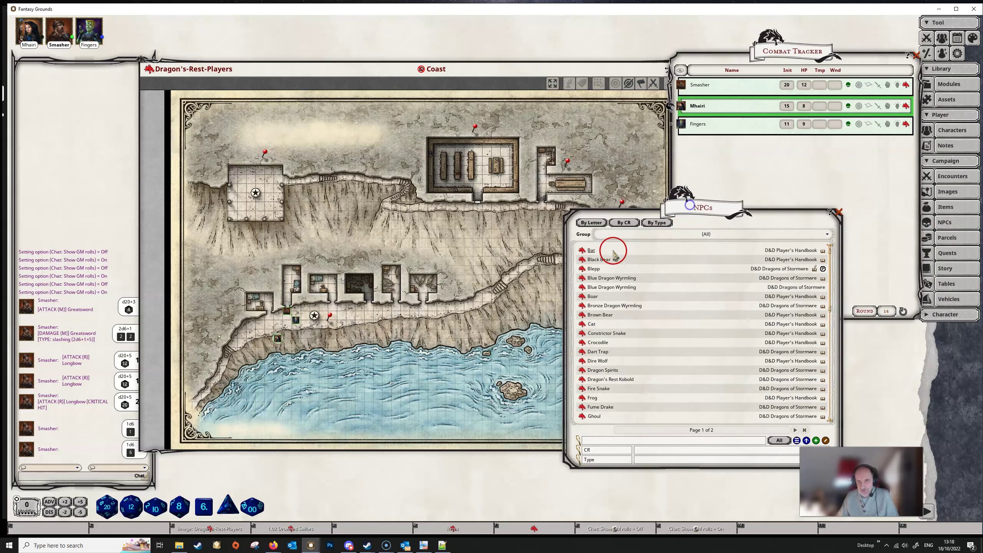
Drag Bat entries into the combat tracker and close the NPC list
drag(726, 173, 728, 176)
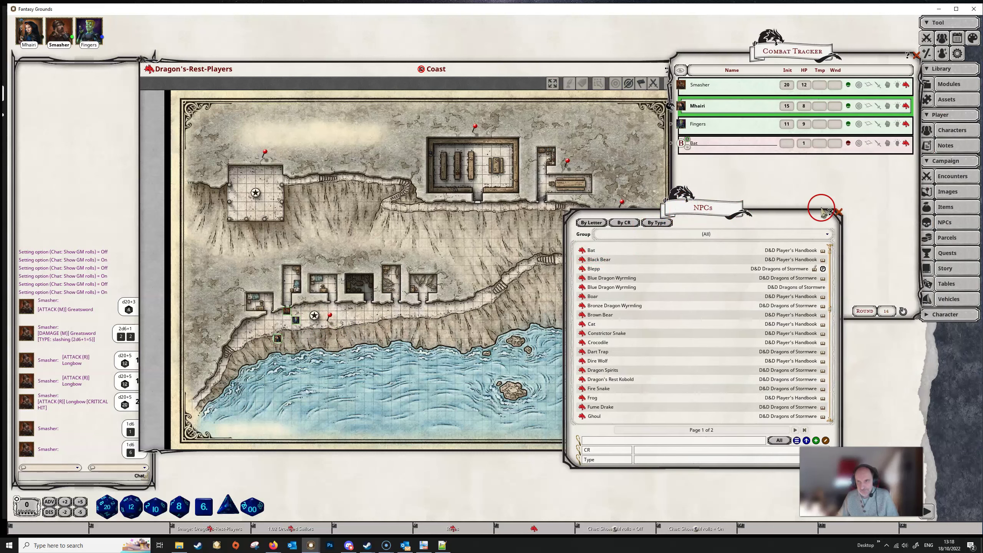
click(838, 212)
drag(906, 143, 897, 174)
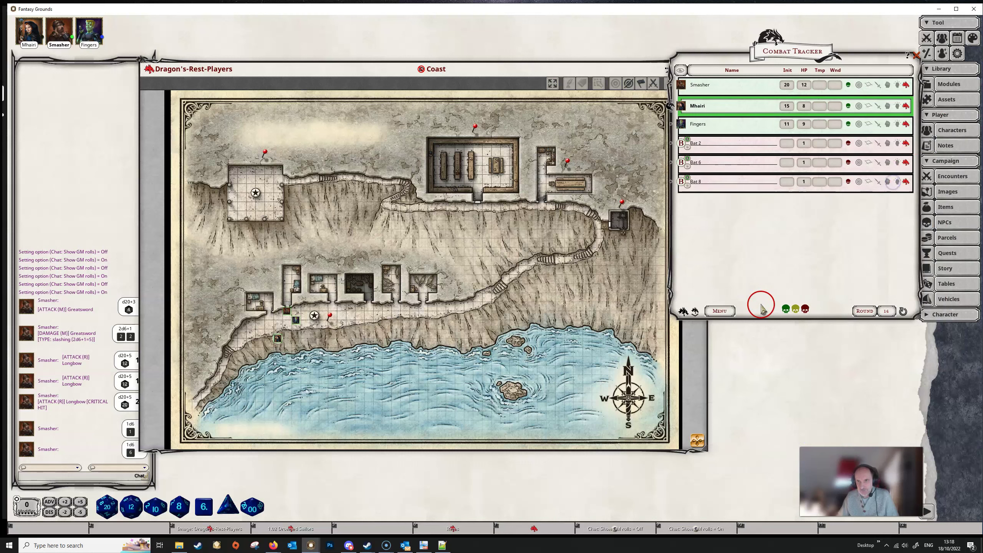
Set Bat 8 to the Neutral faction in the combat tracker
click(807, 310)
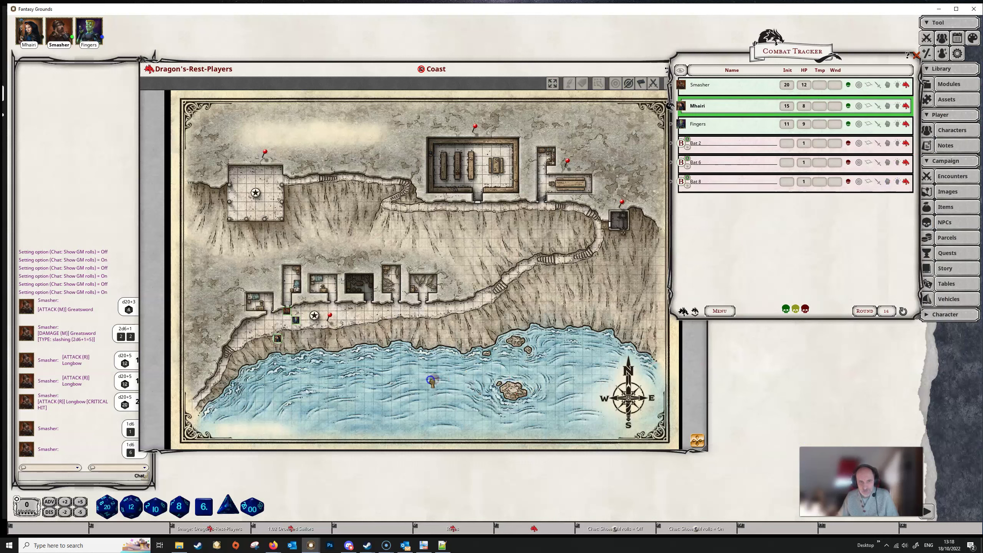
click(339, 399)
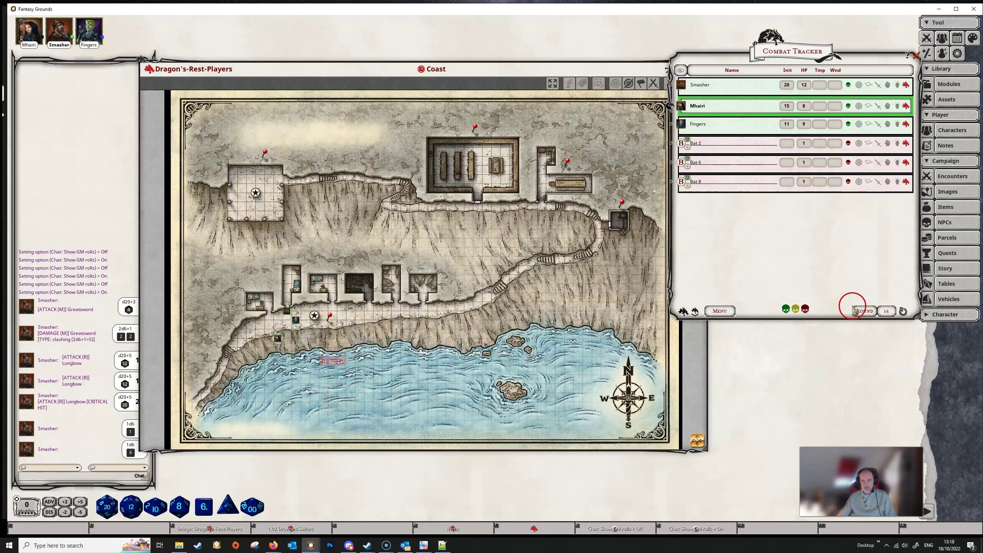
drag(796, 310, 849, 180)
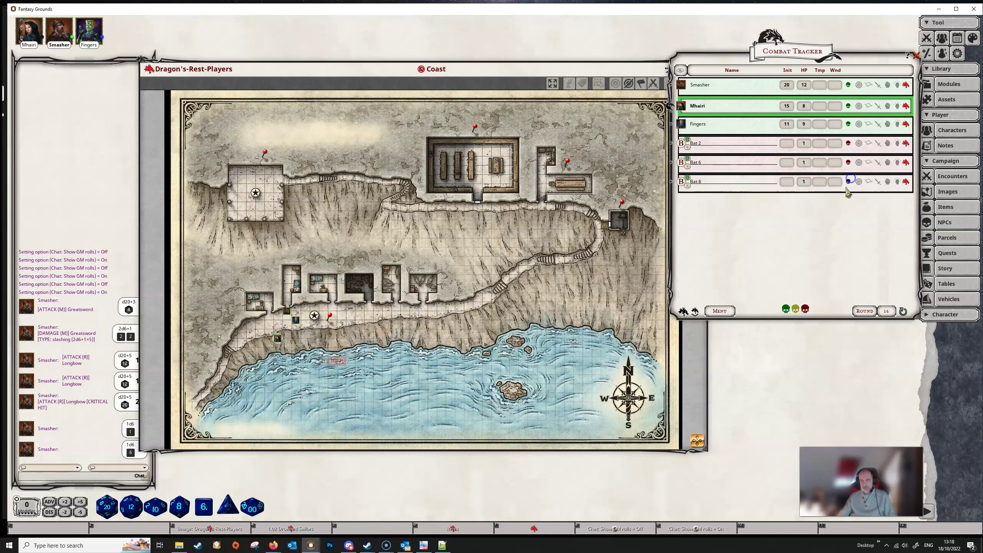
click(847, 184)
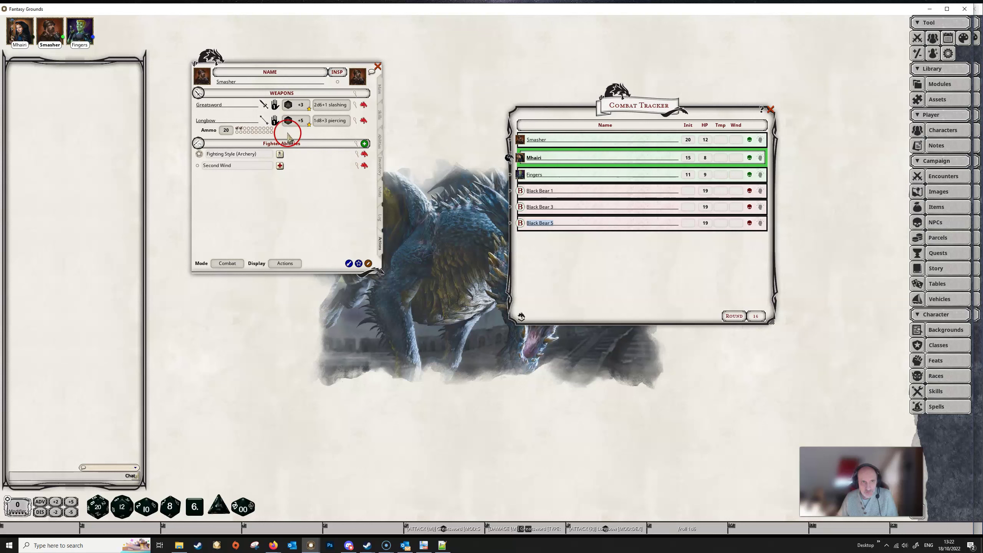
Apply Smasher's Greatsword damage to Black Bear 1, then negate it to heal the bear
drag(319, 110, 584, 190)
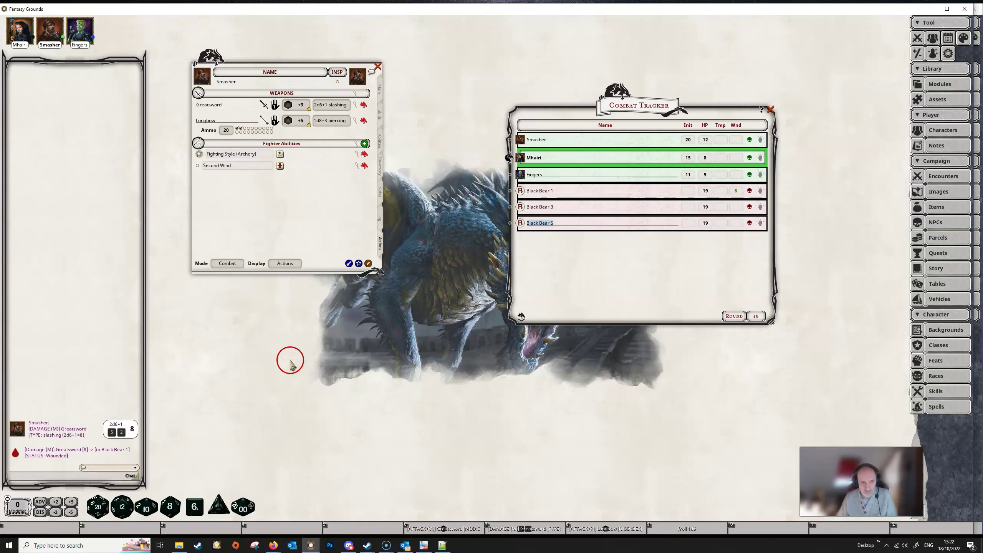
right_click(118, 435)
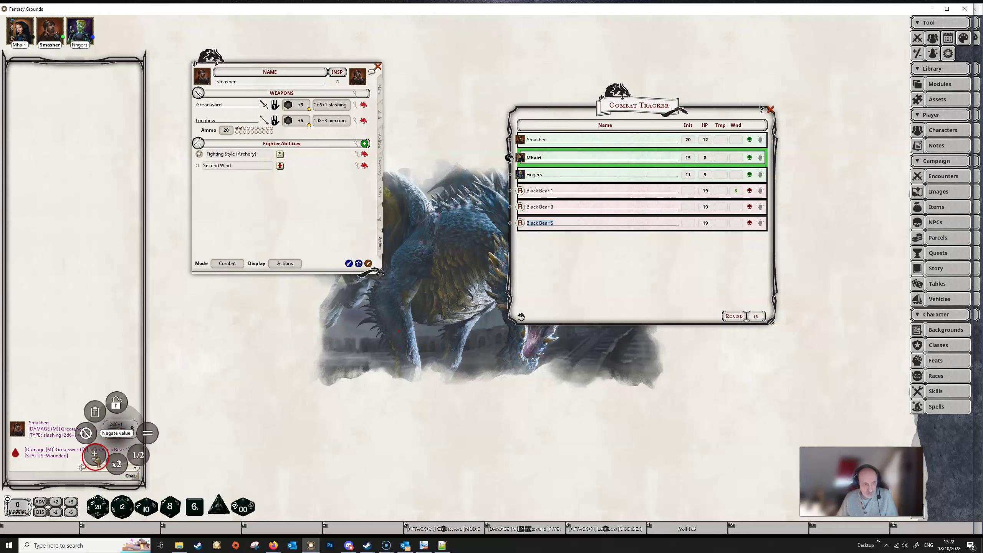
click(95, 455)
mouse_move(131, 430)
mouse_down()
mouse_move(586, 290)
mouse_move(734, 191)
mouse_up()
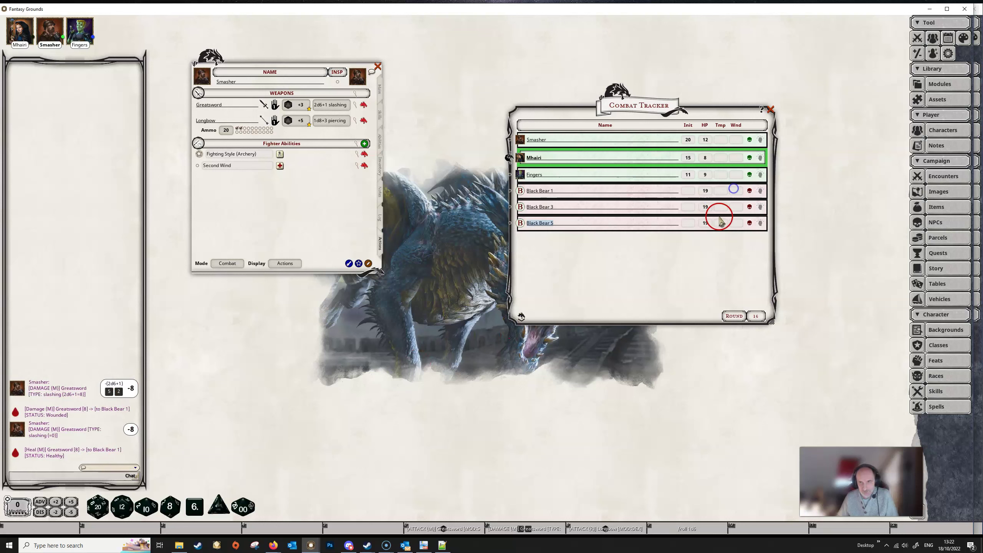
Halve the damage roll to 4 and apply it to Black Bear 1
click(246, 378)
click(123, 391)
right_click(123, 391)
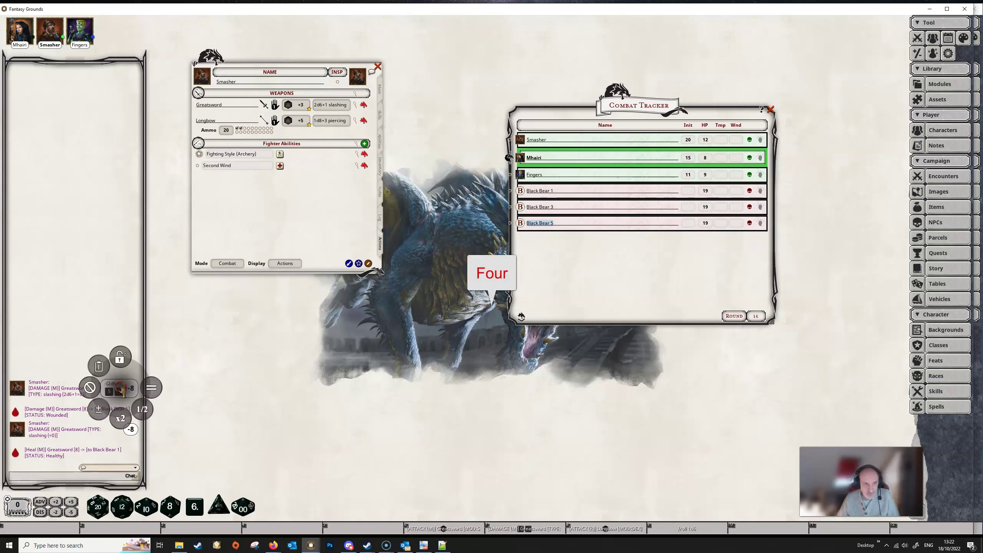
click(140, 411)
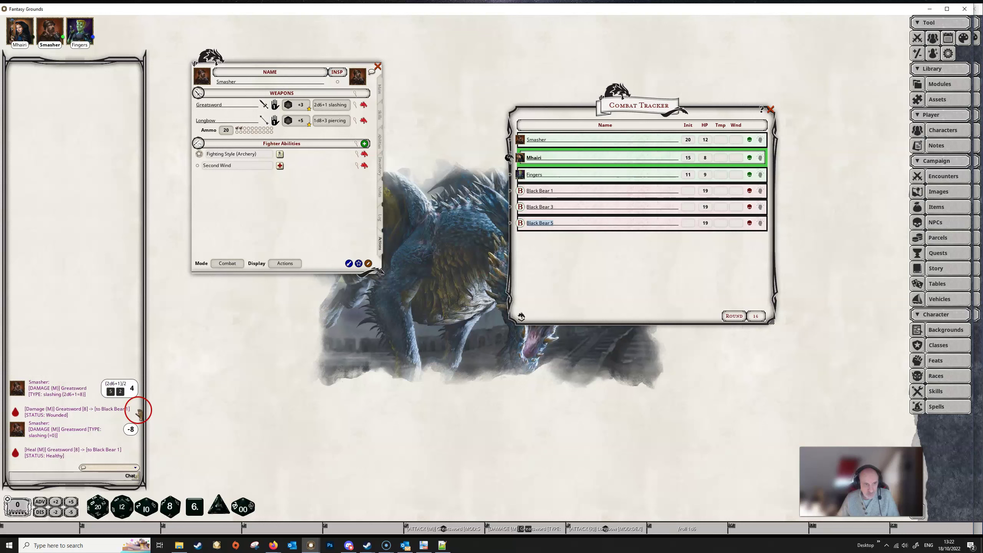
drag(127, 394, 735, 191)
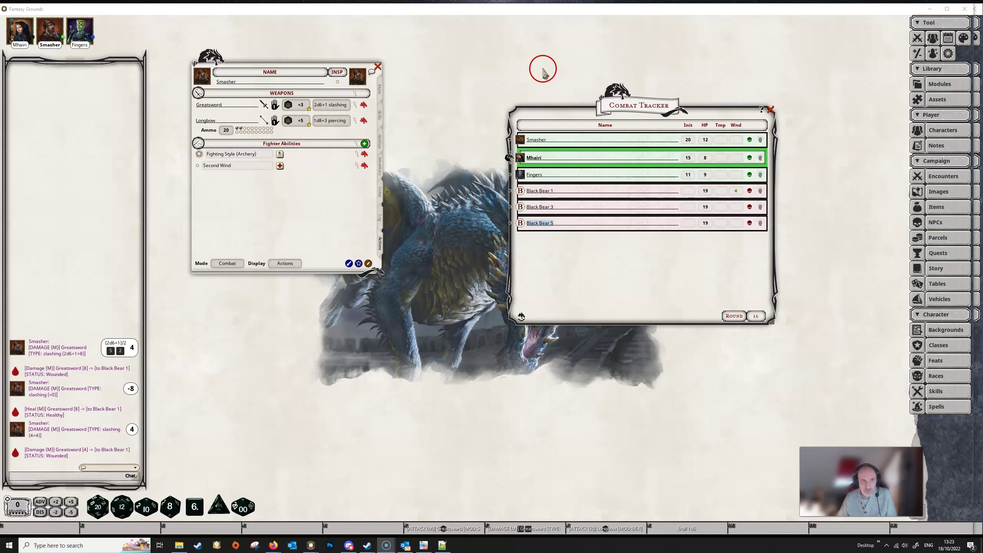
Close Smasher's sheet, open Mhairi's, and target Black Bear 1 with her
click(378, 66)
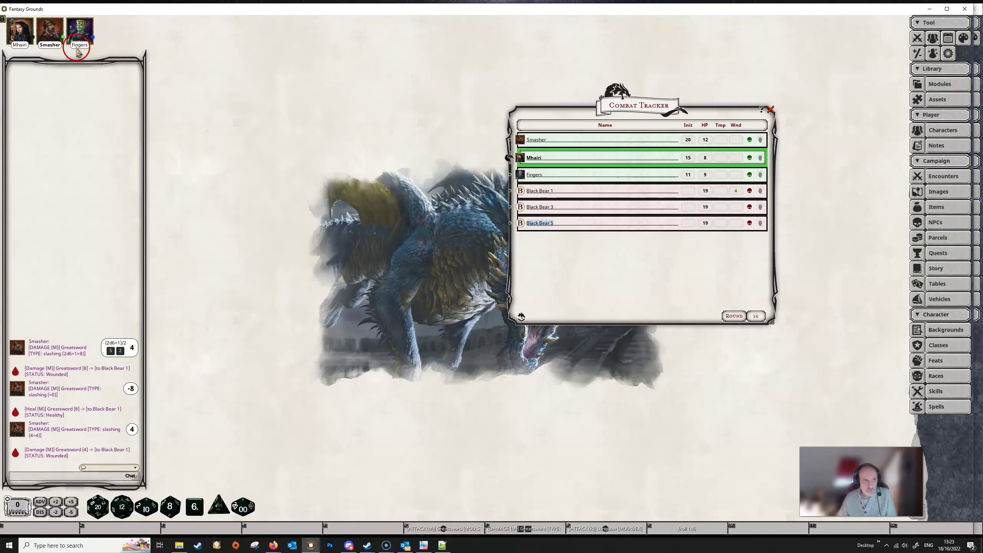
double_click(22, 33)
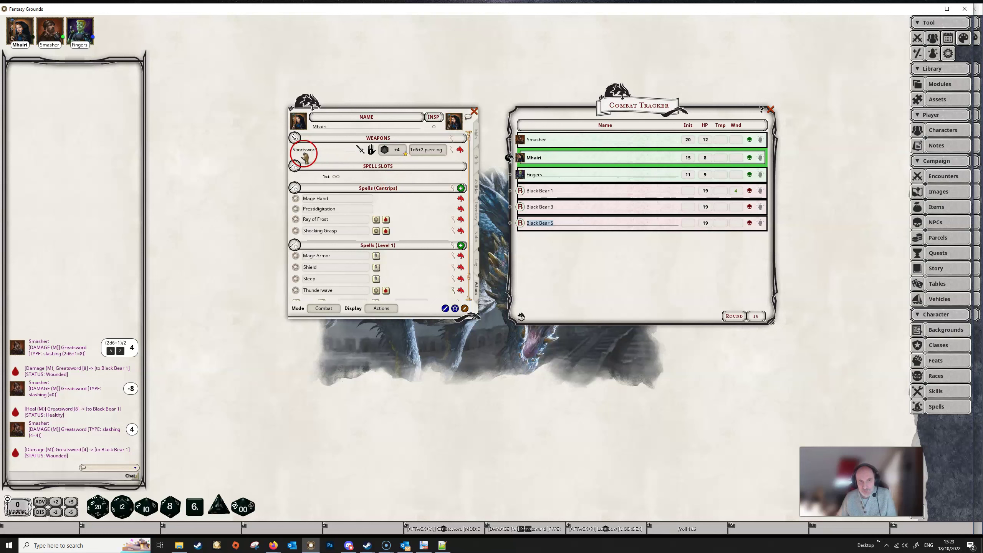
drag(509, 158, 522, 197)
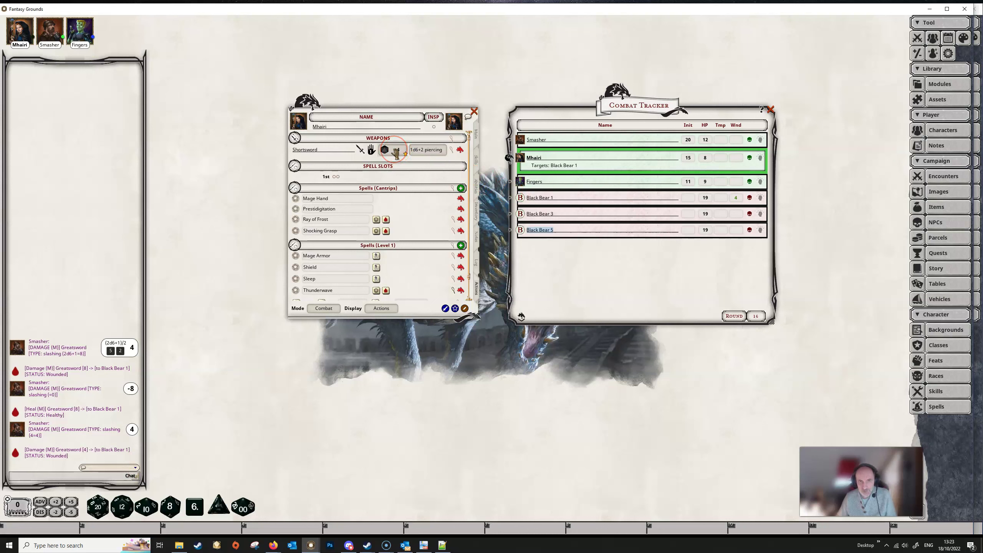
Roll Mhairi's Shortsword attack and 10 damage against Black Bear 1
key(shift)
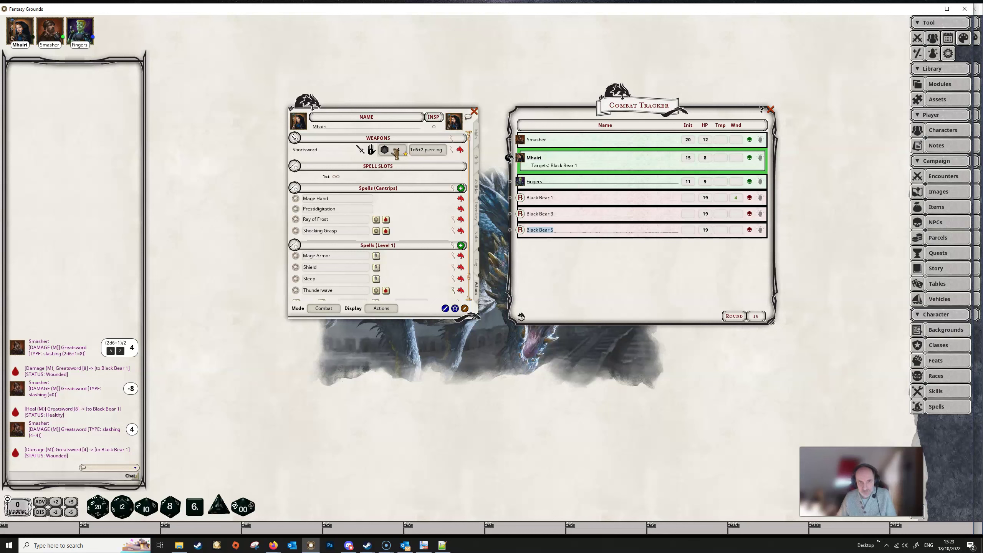
double_click(395, 151)
drag(395, 151, 80, 461)
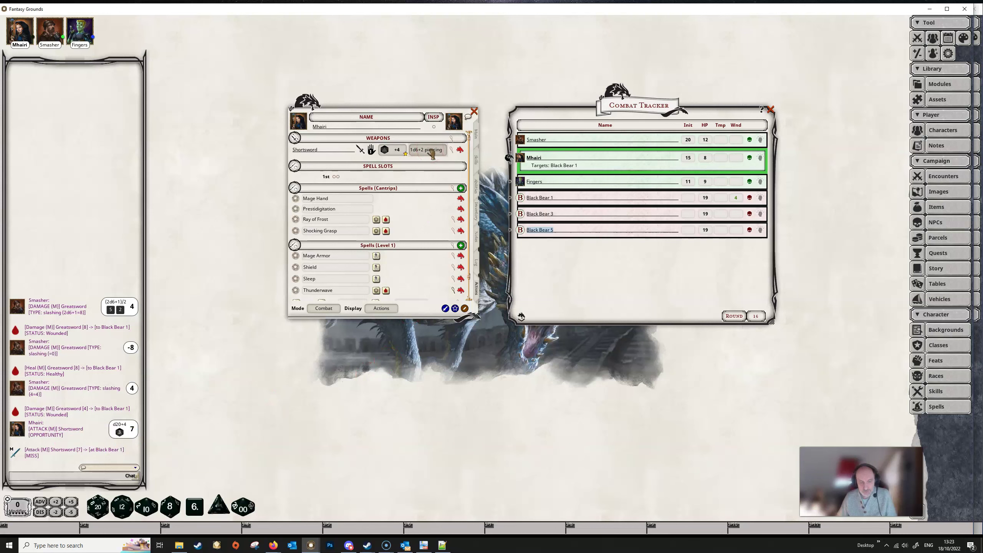
double_click(430, 150)
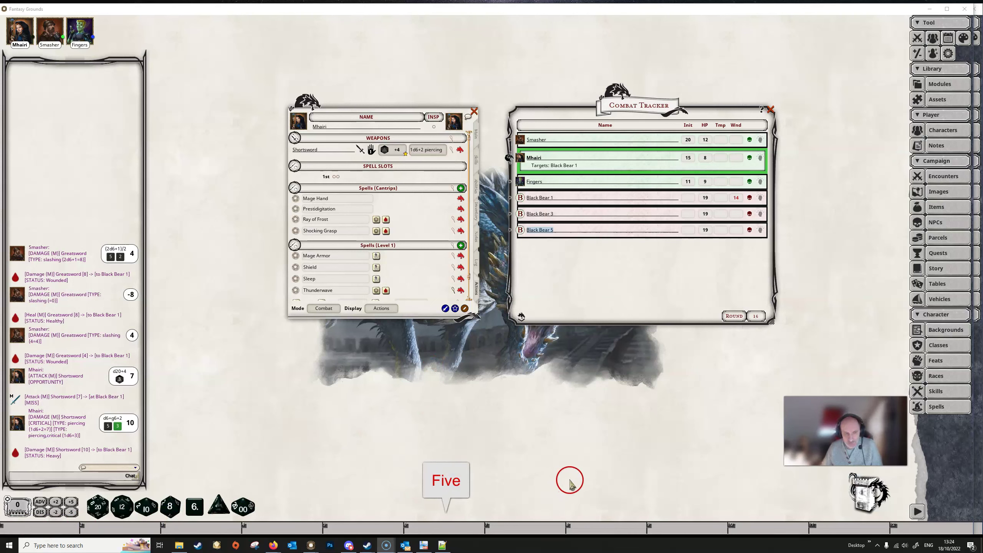
Whisper 'Hello' to the GM from the Dice Tower menu, then Alt-Tab to the GM window
right_click(863, 500)
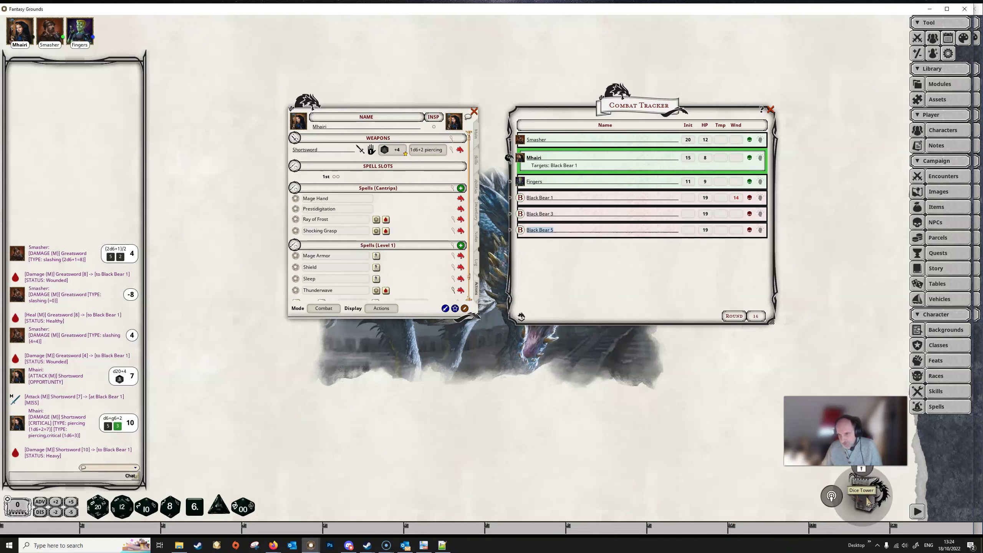
click(831, 497)
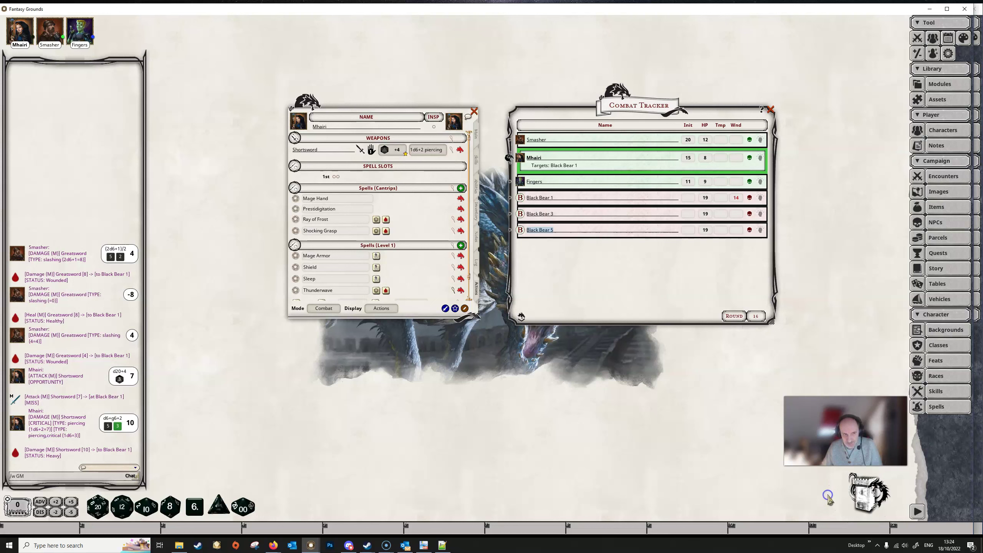
text(He)
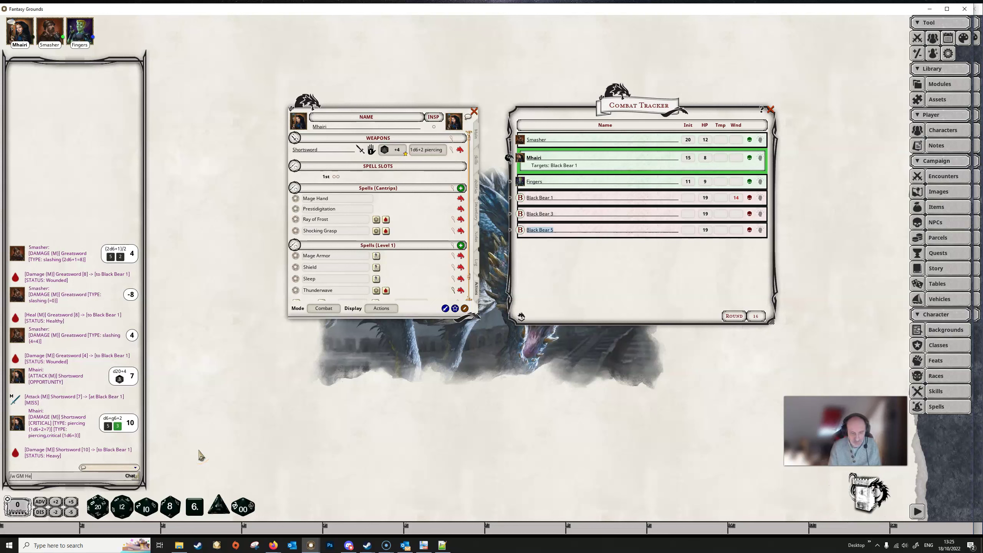
text(llo)
key(Return)
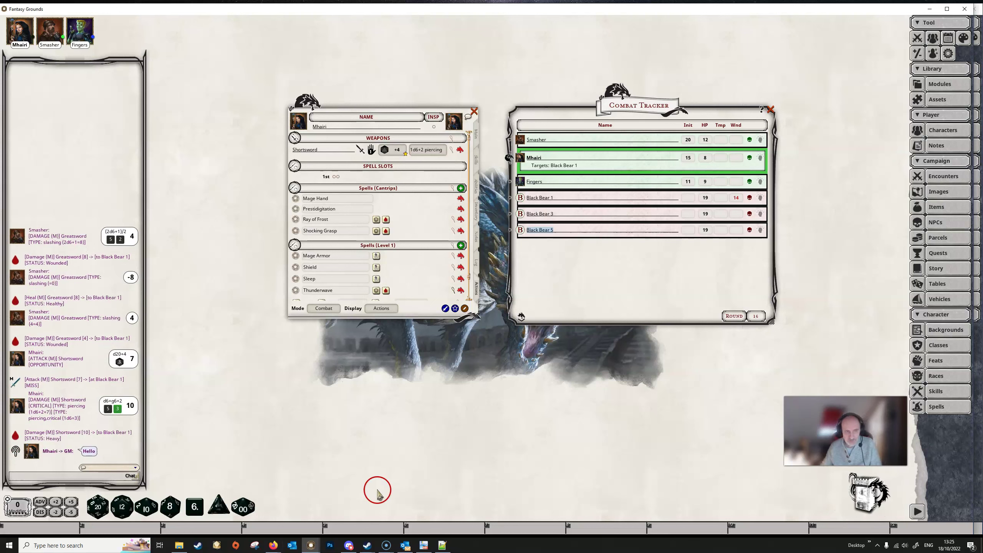
key(alt+Tab)
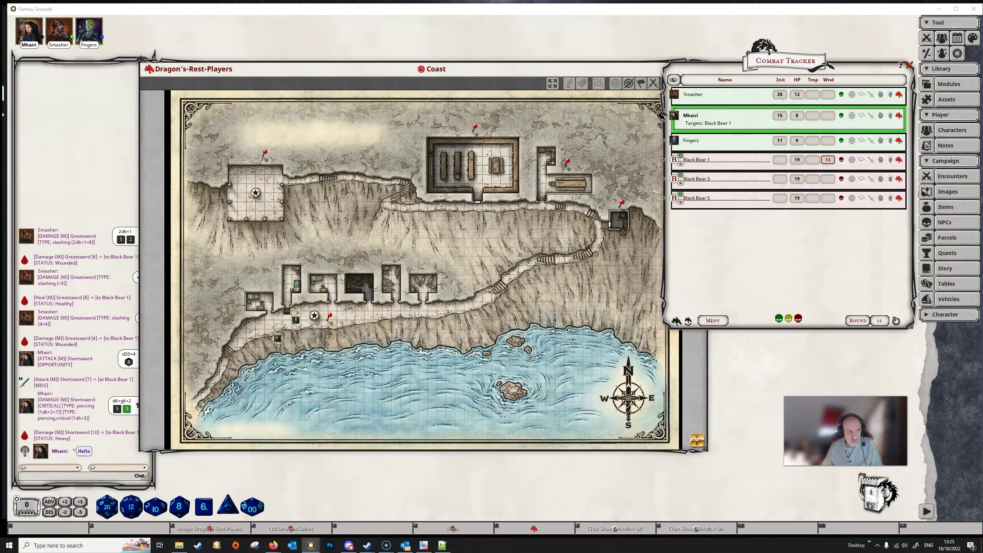
Reply 'hello there' to the incoming whisper using /r in chat
click(48, 476)
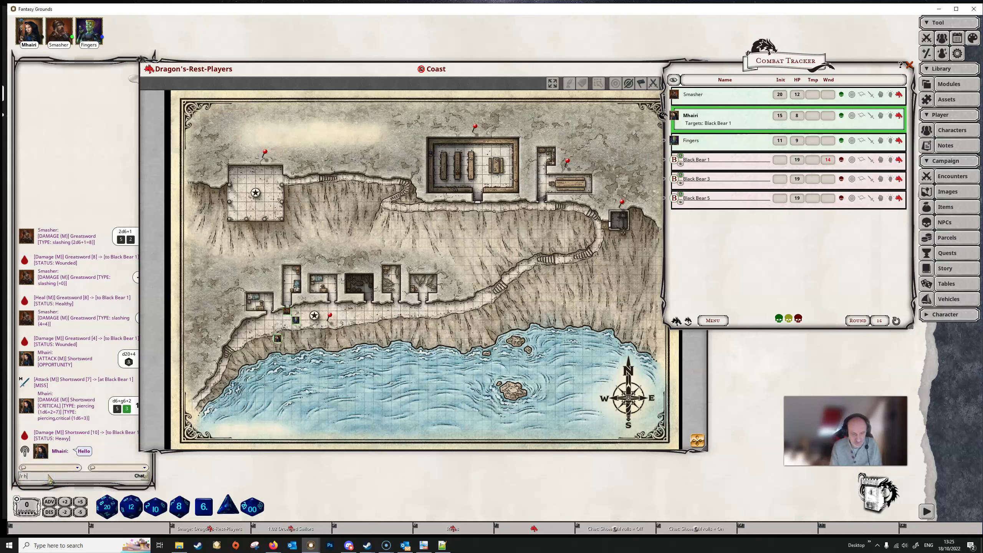
text(/r hello there)
key(Return)
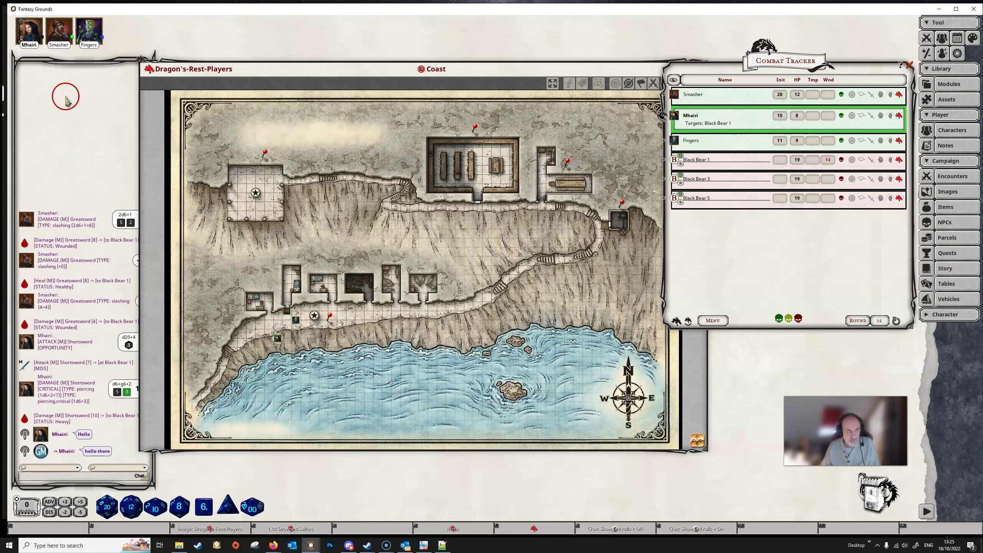
Send a 'Hello' whisper to Fingers from the portrait's Whisper option
right_click(91, 31)
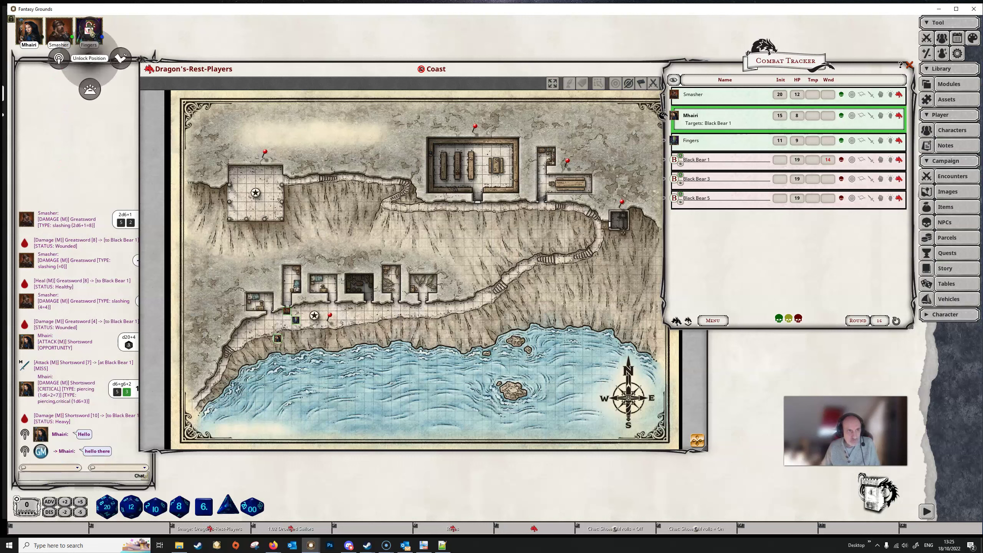
click(60, 58)
click(92, 480)
text(Hello)
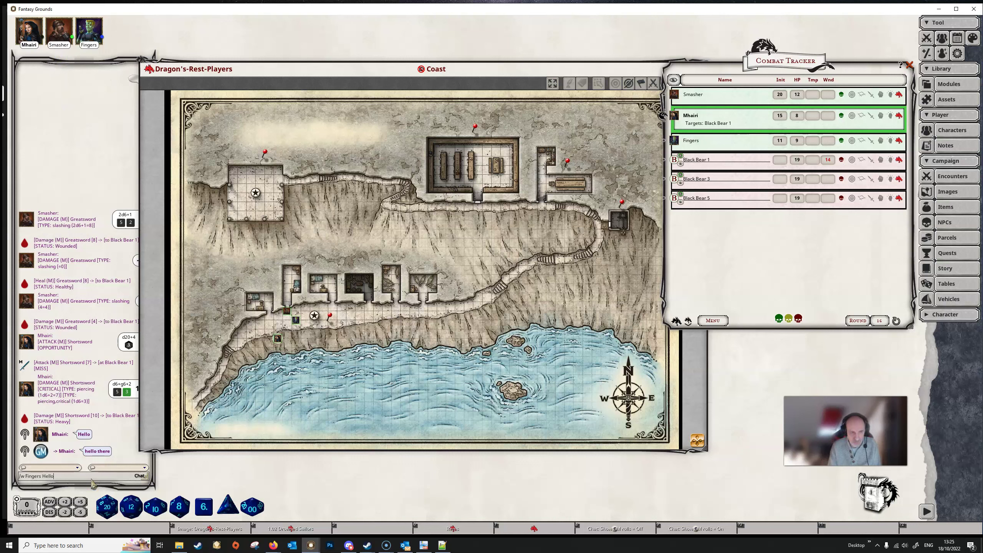
key(Return)
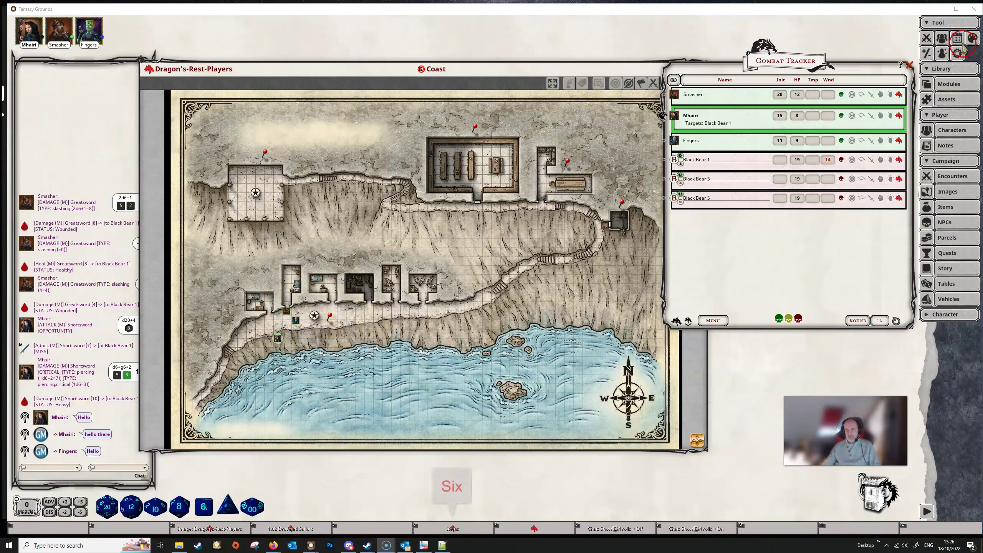
Add a new quest entry on the Party Sheet's XP tab
click(943, 38)
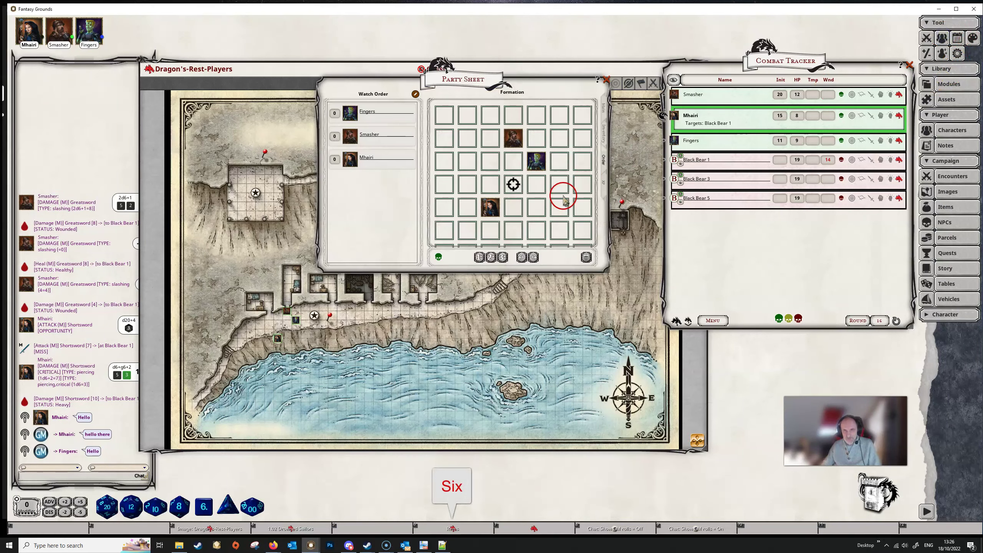
click(604, 184)
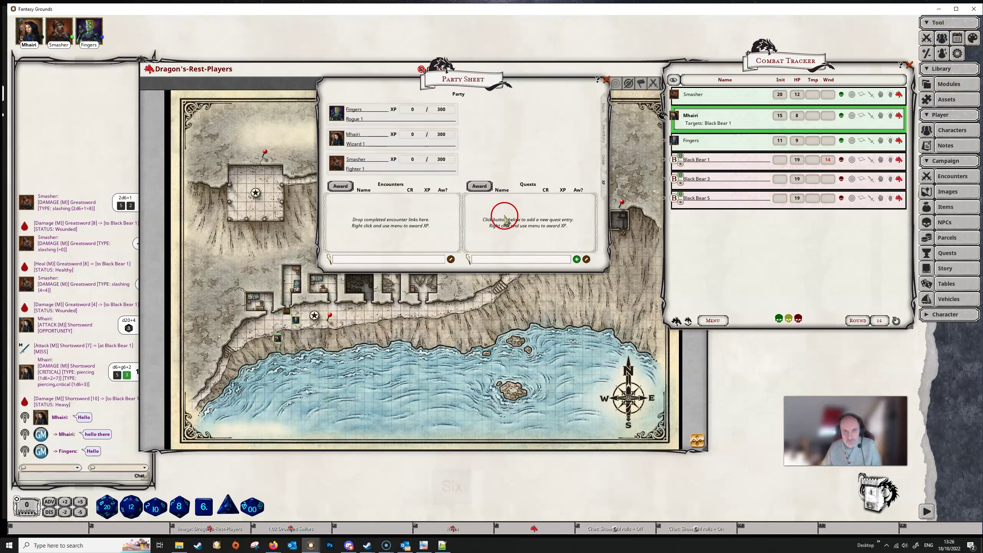
drag(479, 83, 478, 111)
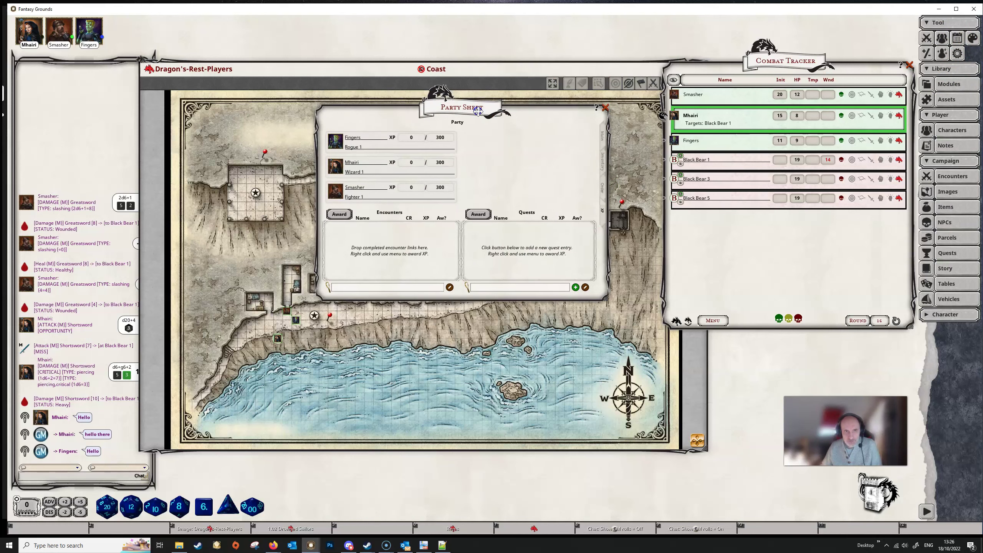
click(586, 287)
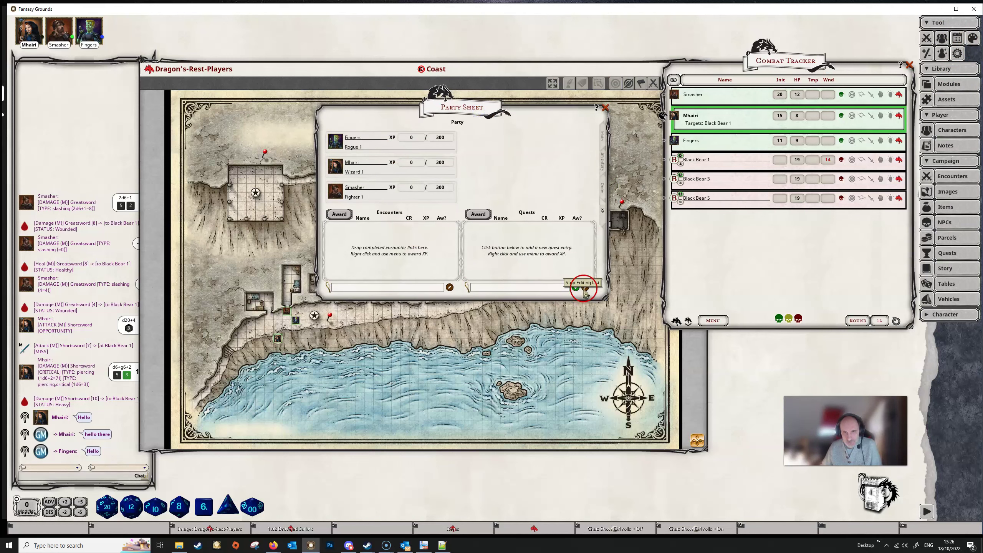
click(576, 288)
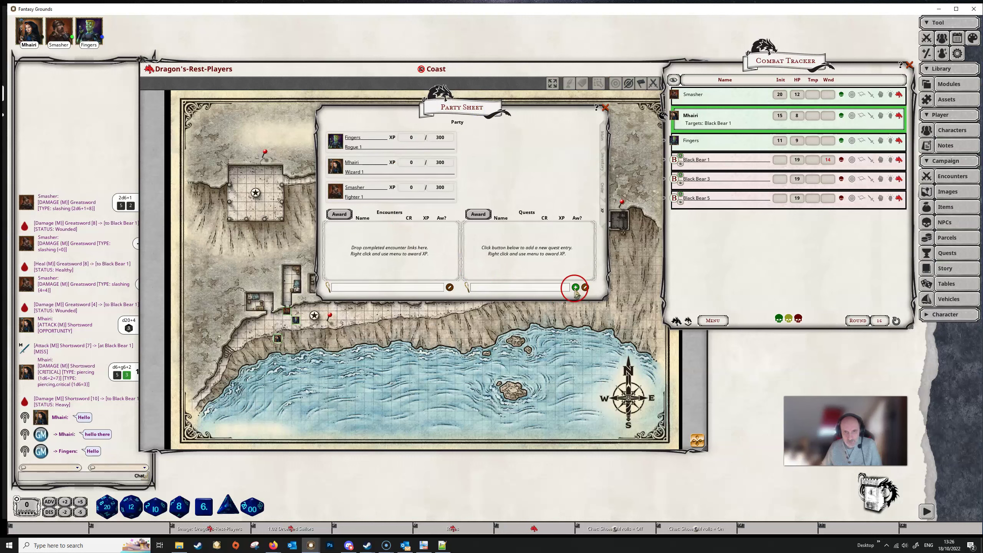
Give the quest 50 XP and award it to Fingers
click(558, 229)
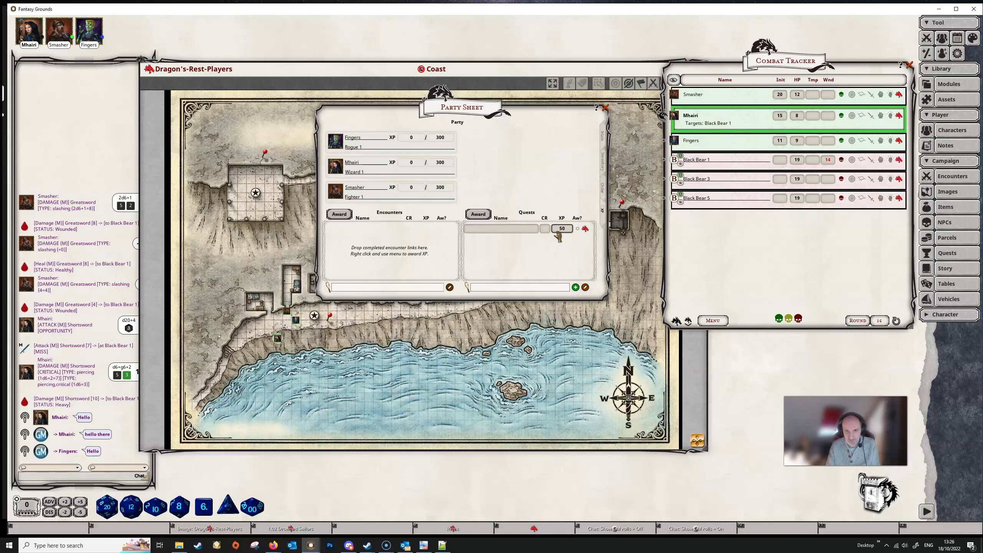
click(527, 256)
click(565, 227)
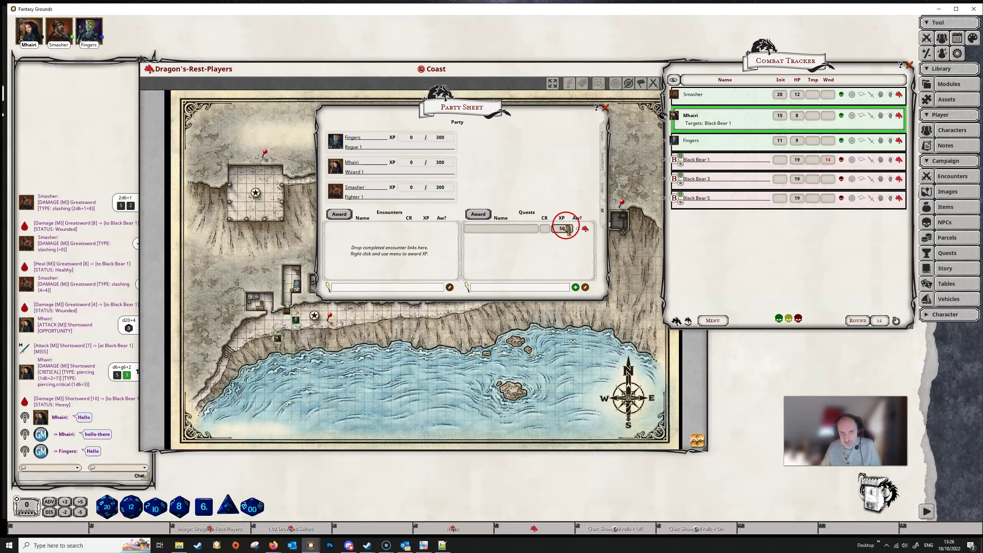
click(562, 229)
drag(543, 258, 411, 138)
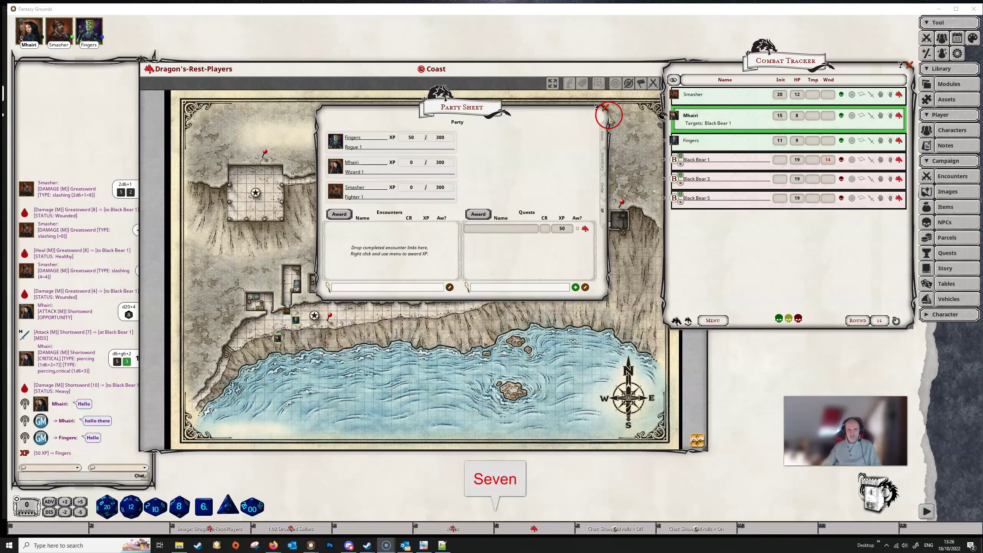
Close the party sheet, combat tracker and Dragon's-Rest-Players map, then show the campaign Items list
click(605, 109)
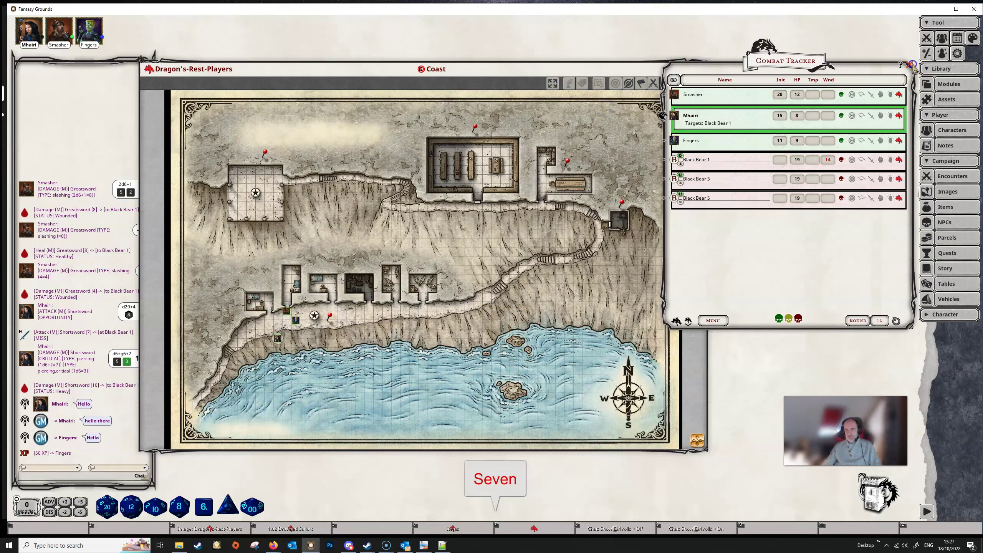
click(913, 64)
click(707, 67)
click(951, 204)
click(948, 190)
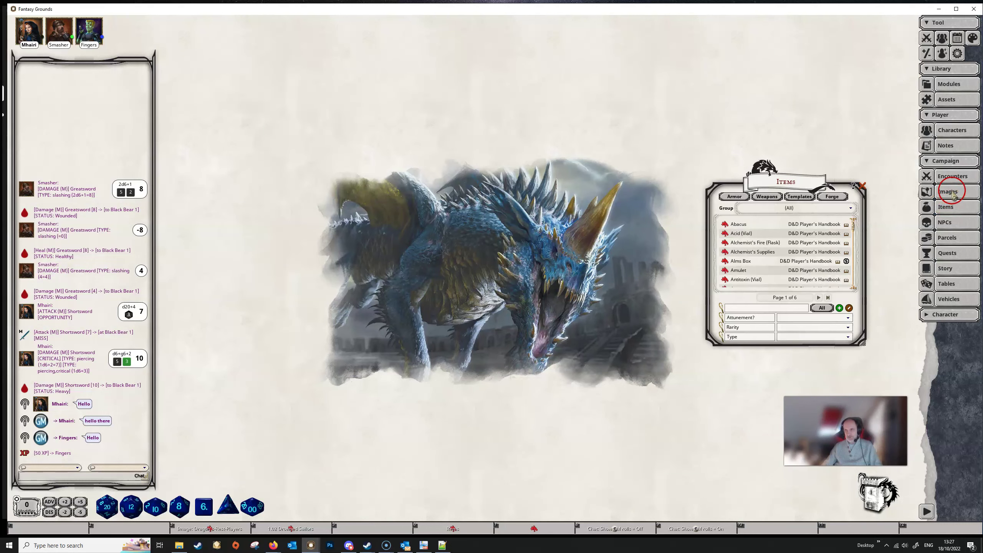